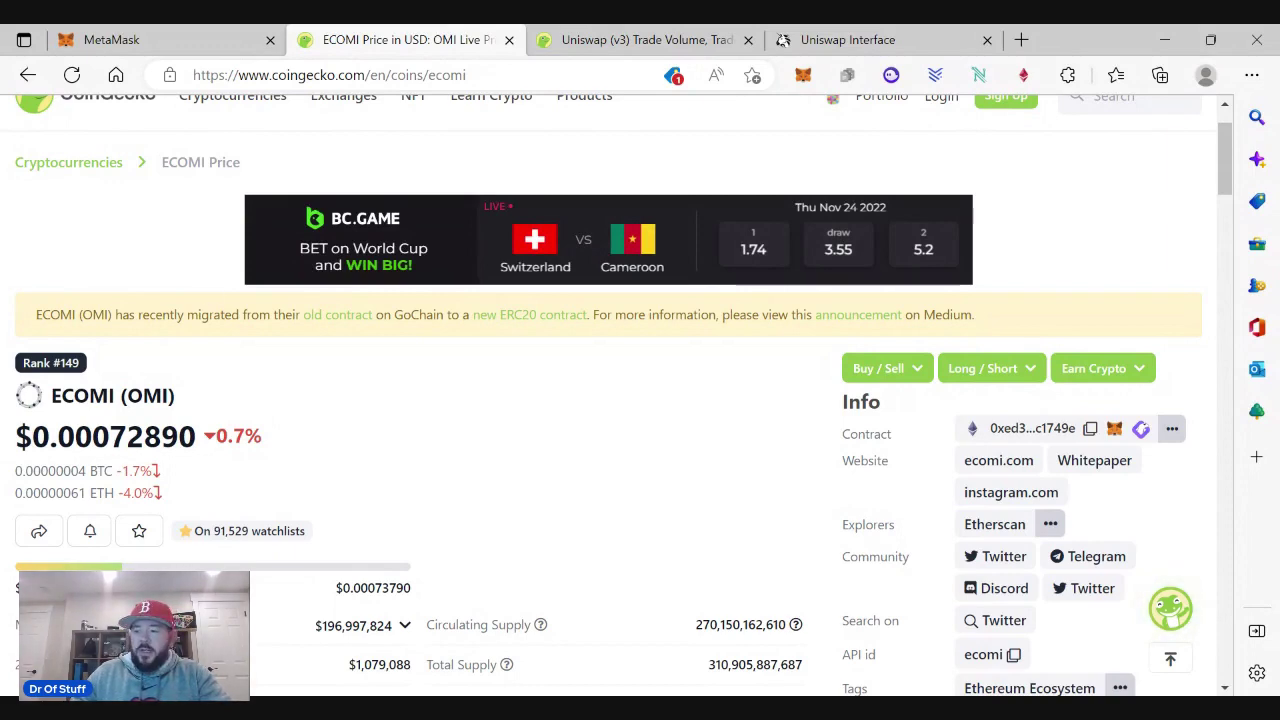
Scroll the ECOMI page to the price chart, view 7d, then return to 24h.
{"action": "scroll", "coordinate": [608, 400], "scroll_direction": "down", "scroll_amount": 1}
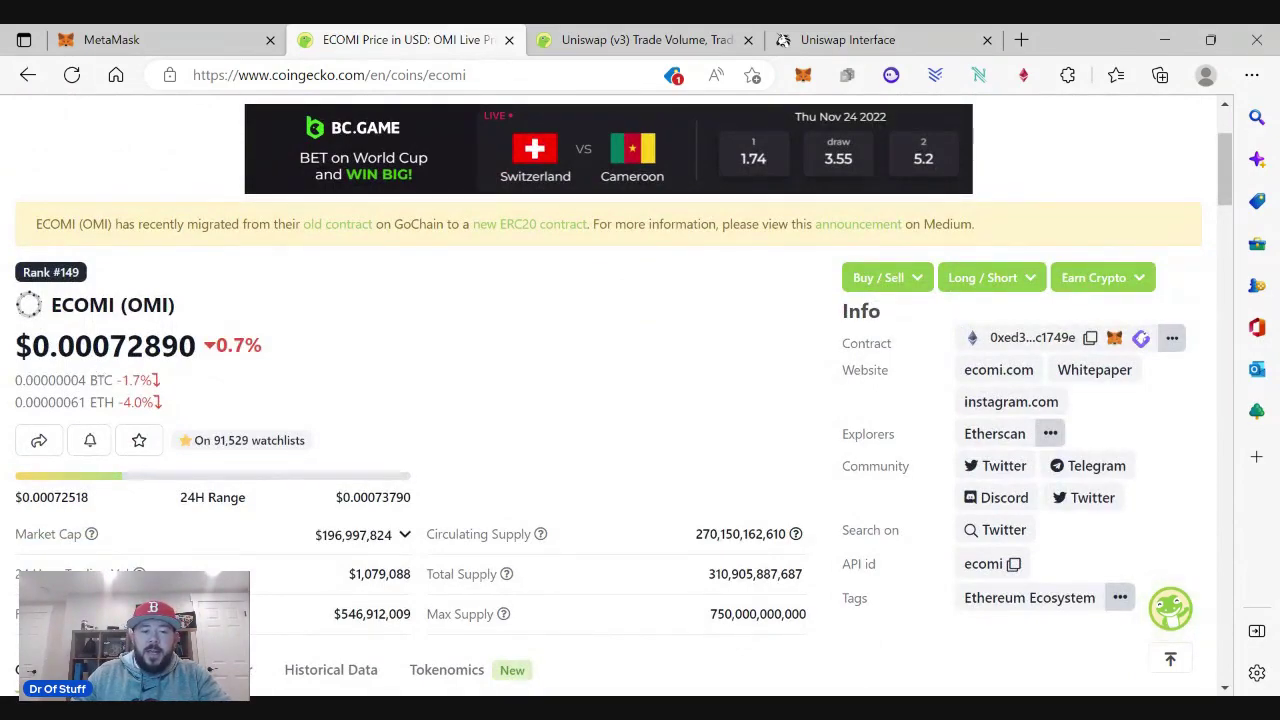
{"action": "scroll", "coordinate": [238, 357], "scroll_direction": "down", "scroll_amount": 3}
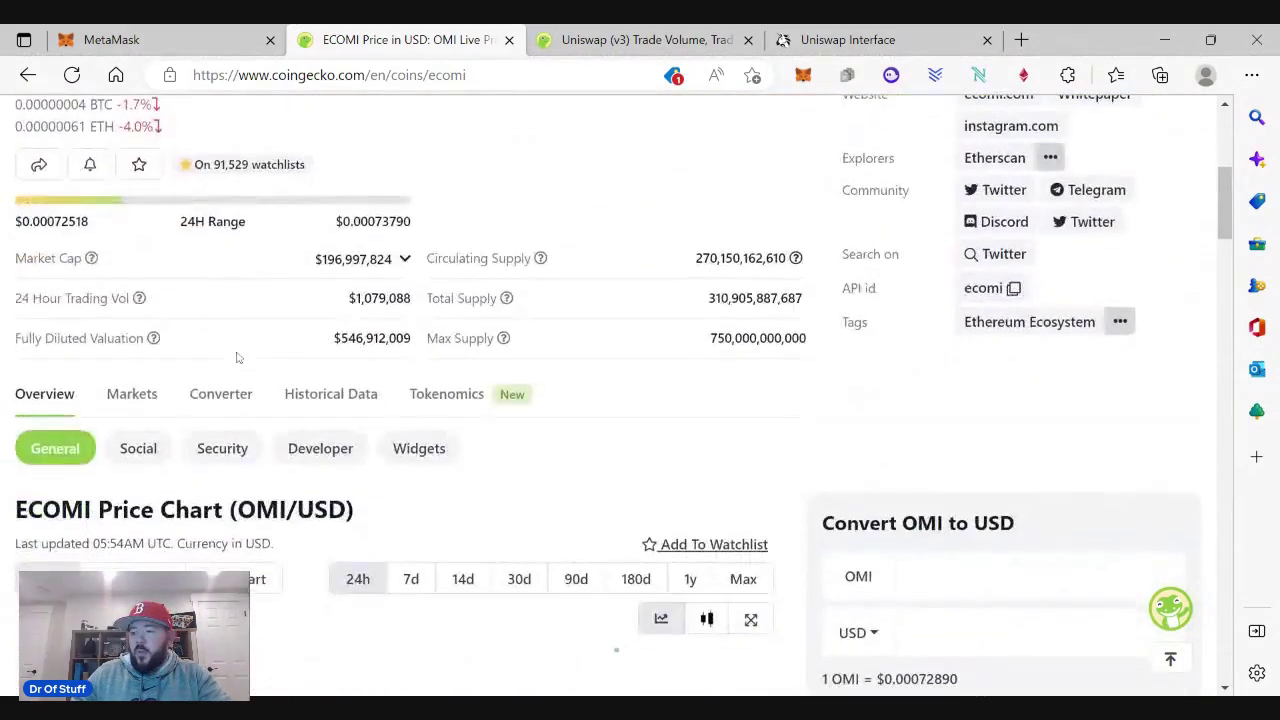
{"action": "scroll", "coordinate": [238, 357], "scroll_direction": "down", "scroll_amount": 5}
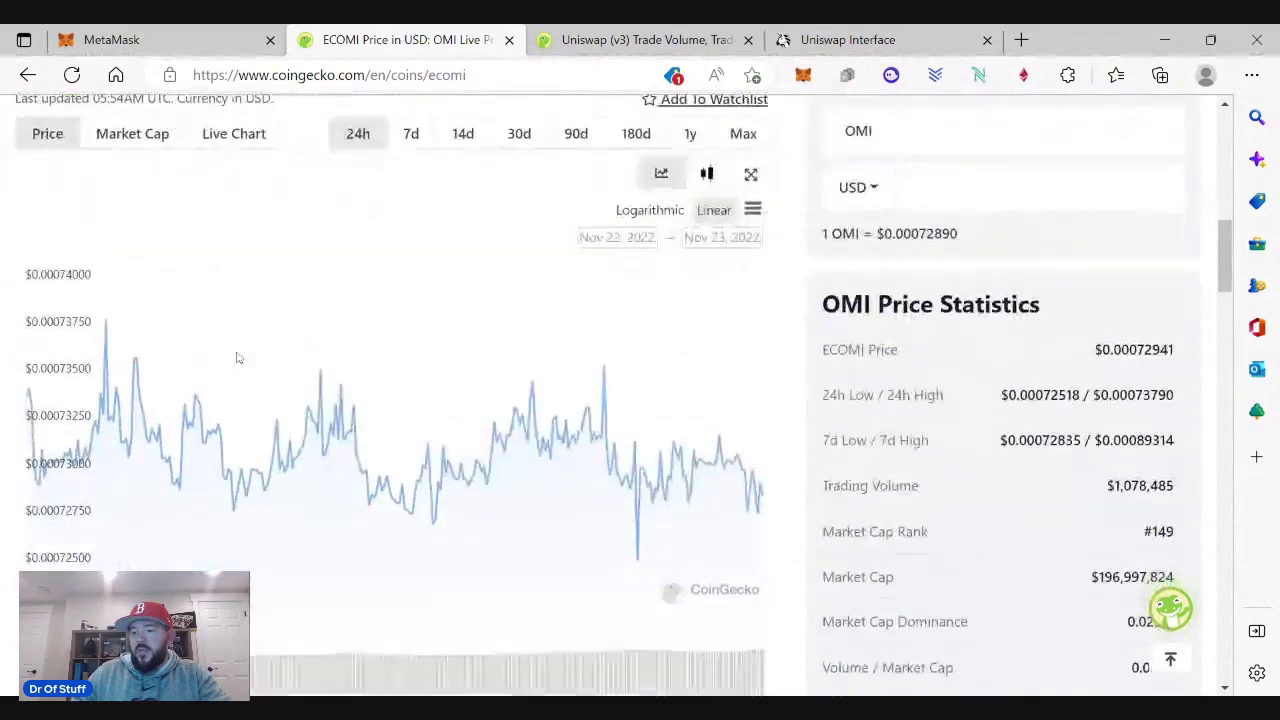
{"action": "scroll", "coordinate": [238, 357], "scroll_direction": "down", "scroll_amount": 1}
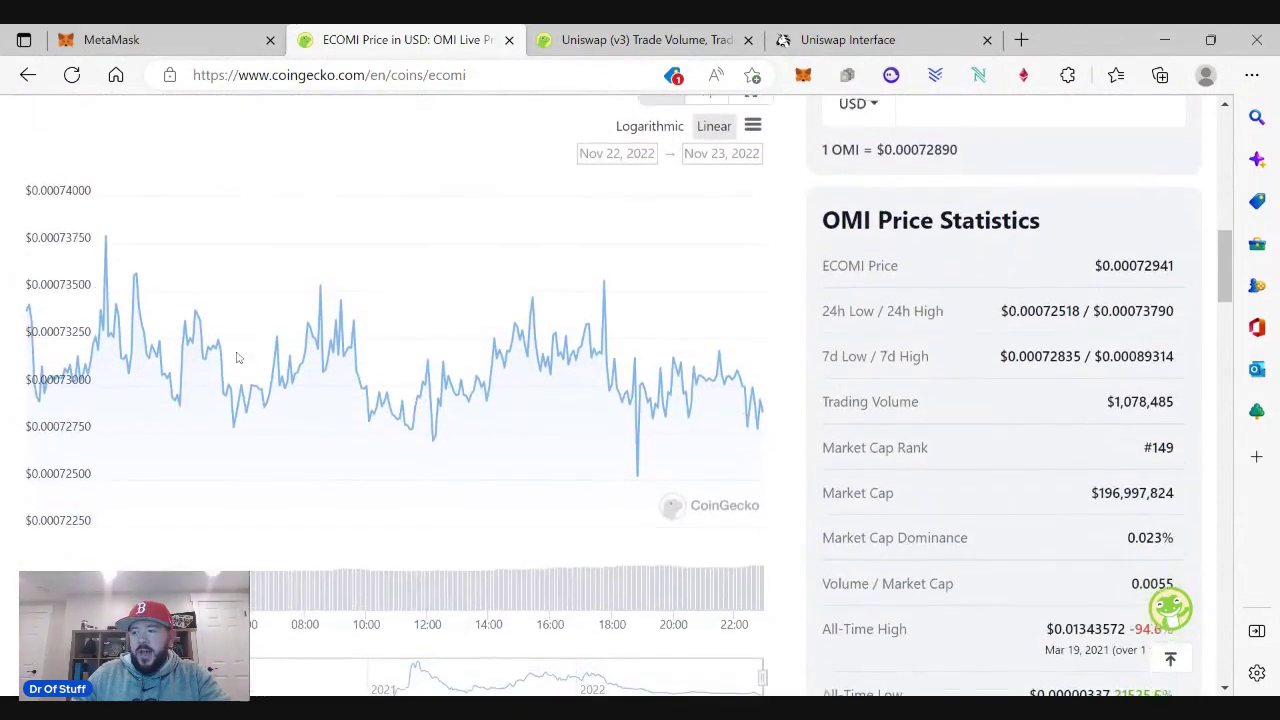
{"action": "scroll", "coordinate": [238, 357], "scroll_direction": "up", "scroll_amount": 2}
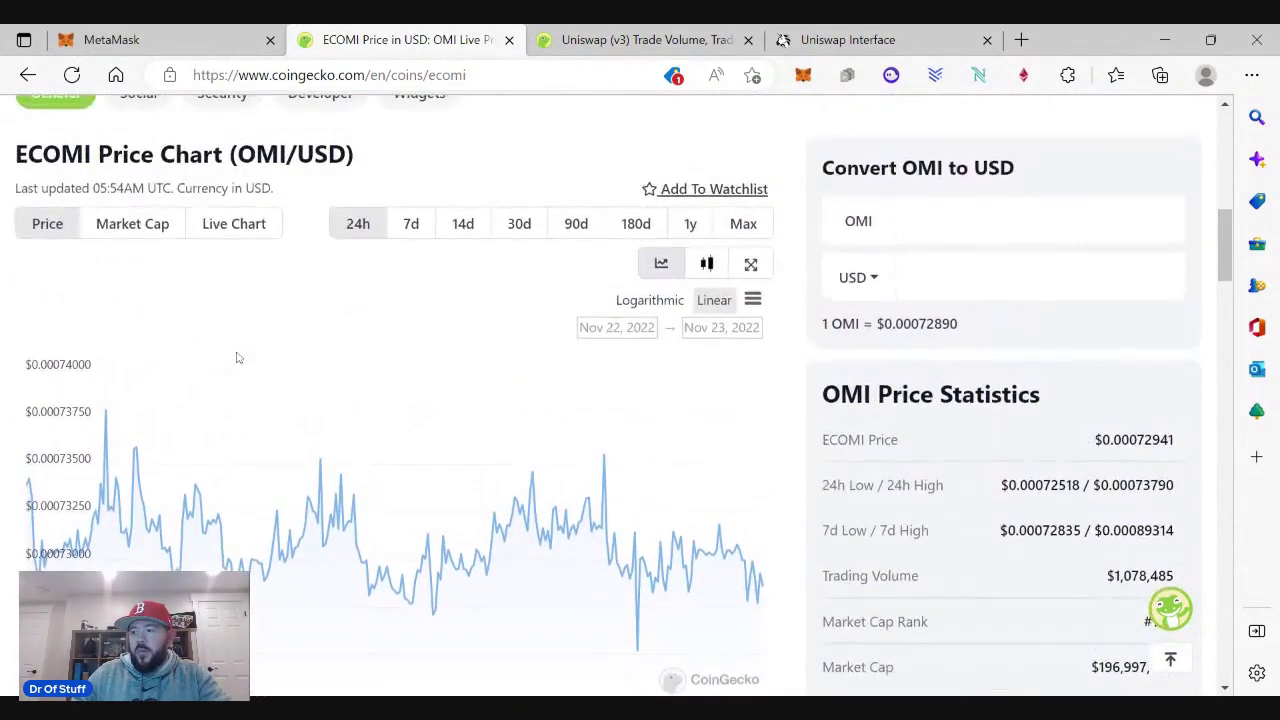
{"action": "left_click", "coordinate": [413, 226]}
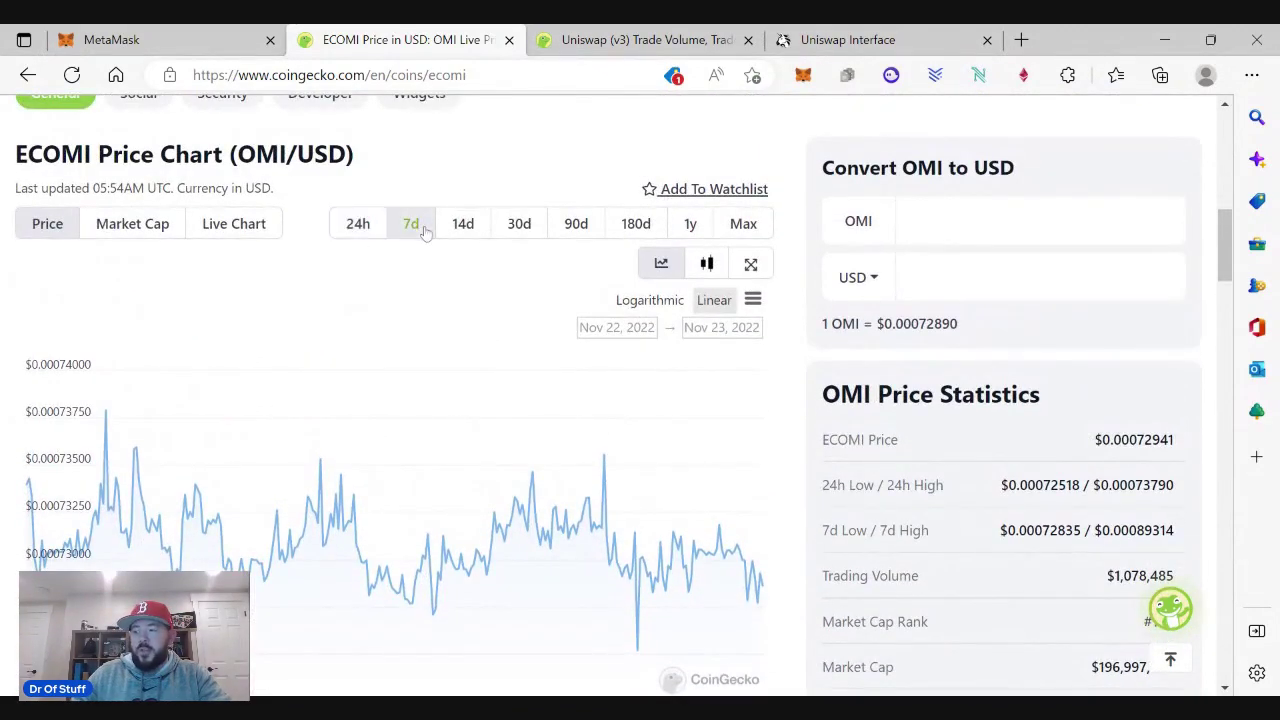
{"action": "left_click", "coordinate": [359, 224]}
Scroll down to the ECOMI Markets table listing the exchanges, including Uniswap (v3) OMI/WETH.
{"action": "scroll", "coordinate": [231, 270], "scroll_direction": "down", "scroll_amount": 1}
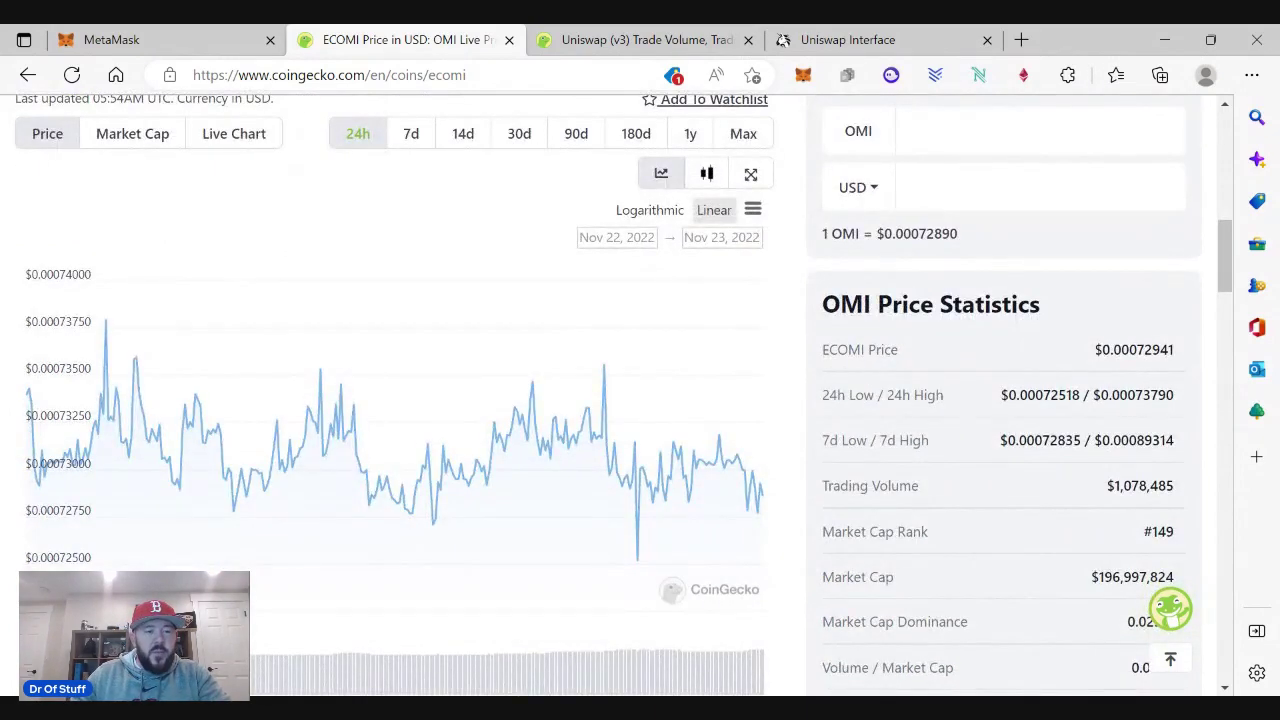
{"action": "scroll", "coordinate": [231, 270], "scroll_direction": "down", "scroll_amount": 4}
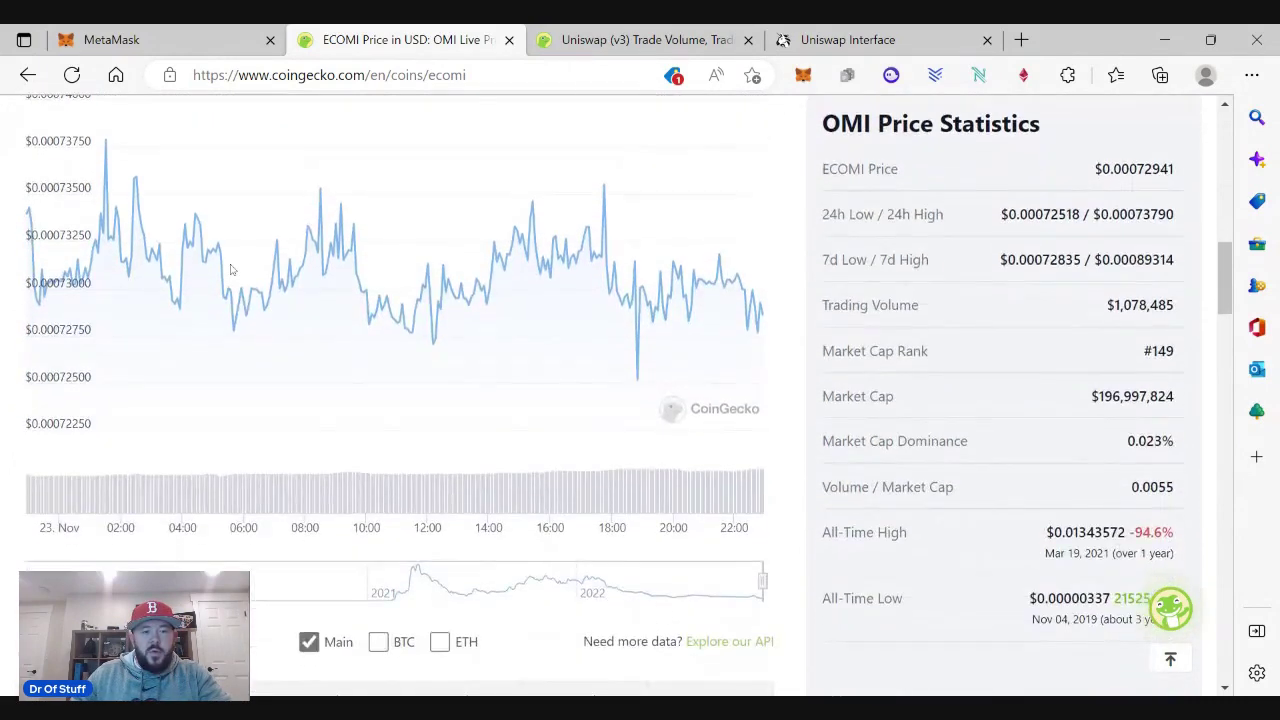
{"action": "scroll", "coordinate": [231, 270], "scroll_direction": "down", "scroll_amount": 1}
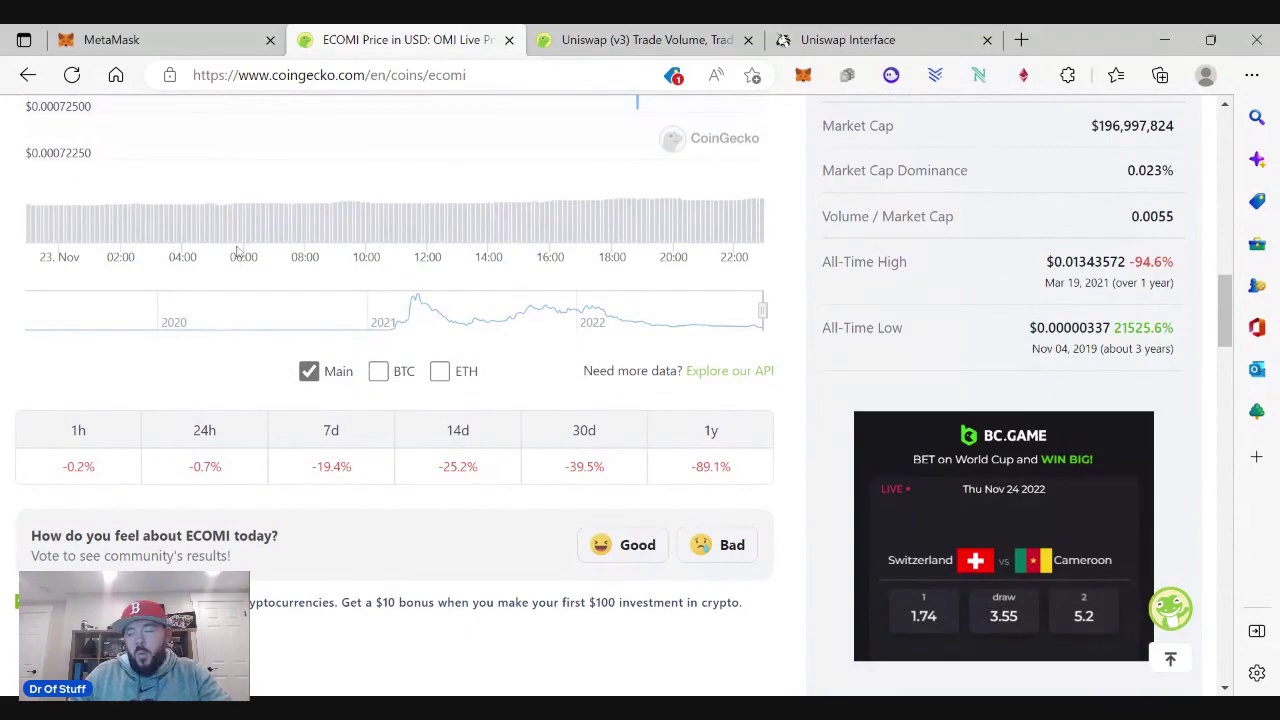
{"action": "scroll", "coordinate": [238, 250], "scroll_direction": "down", "scroll_amount": 3}
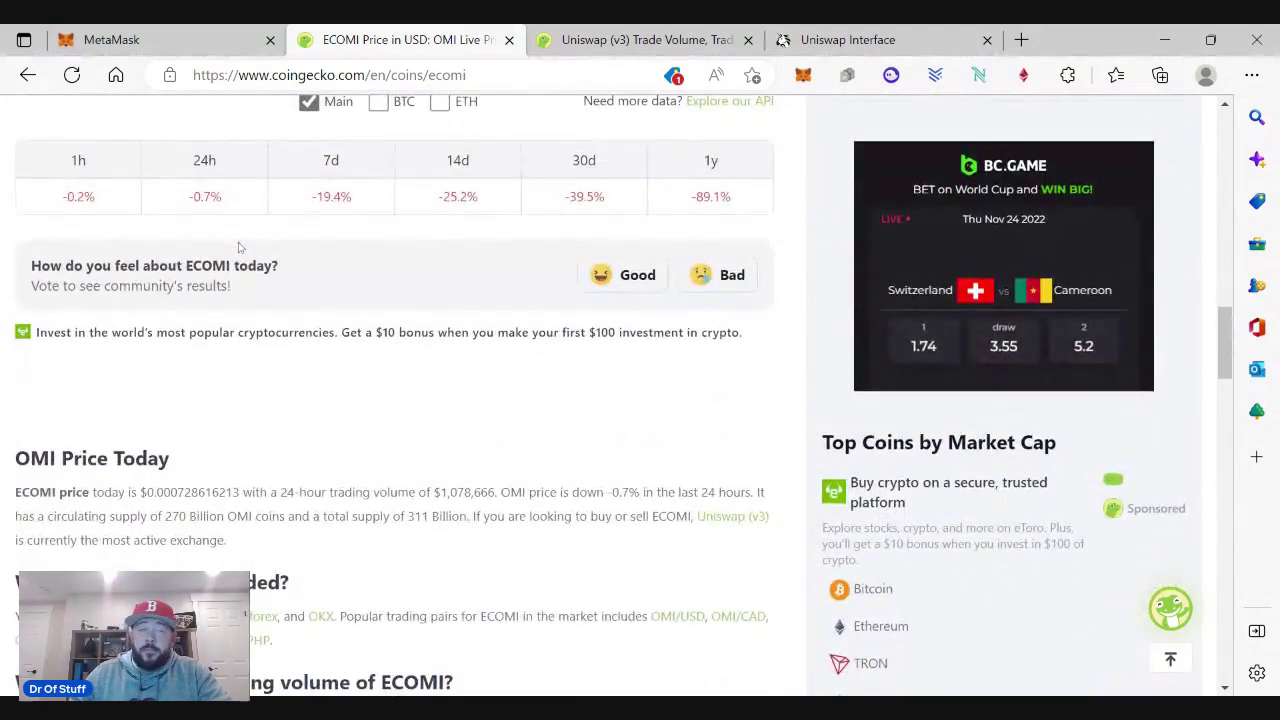
{"action": "scroll", "coordinate": [238, 247], "scroll_direction": "down", "scroll_amount": 5}
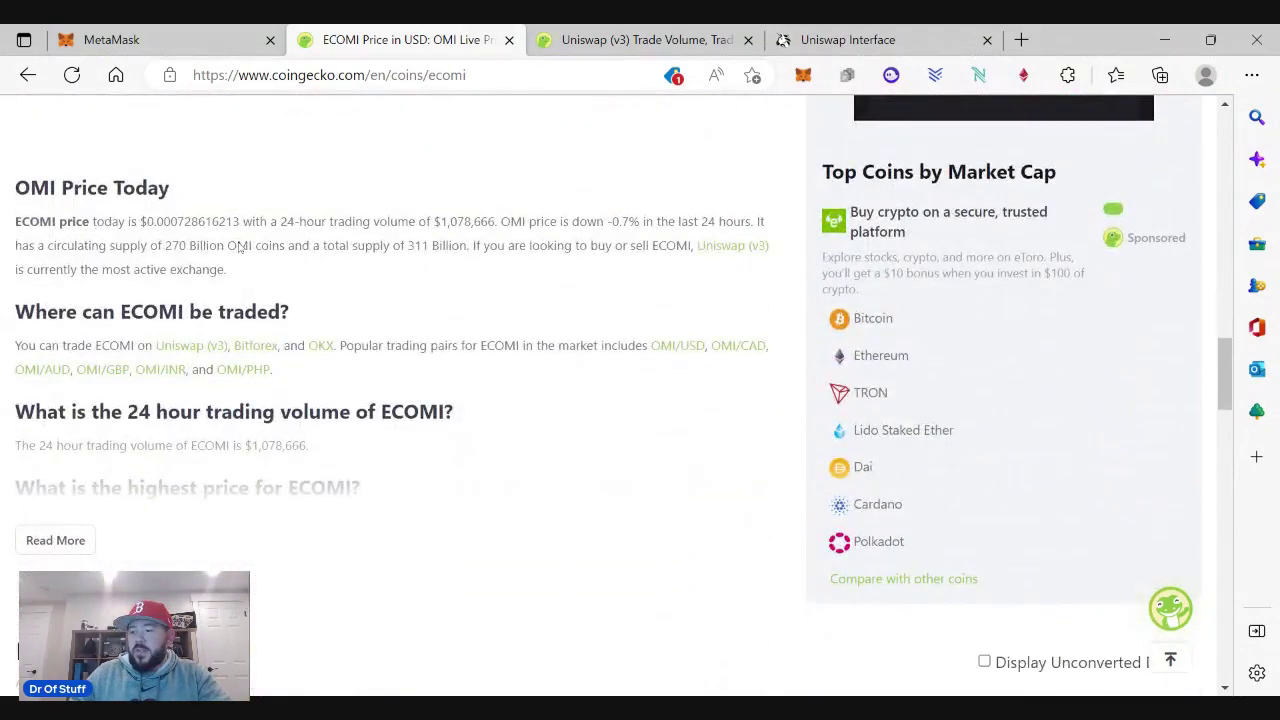
{"action": "scroll", "coordinate": [238, 247], "scroll_direction": "down", "scroll_amount": 2}
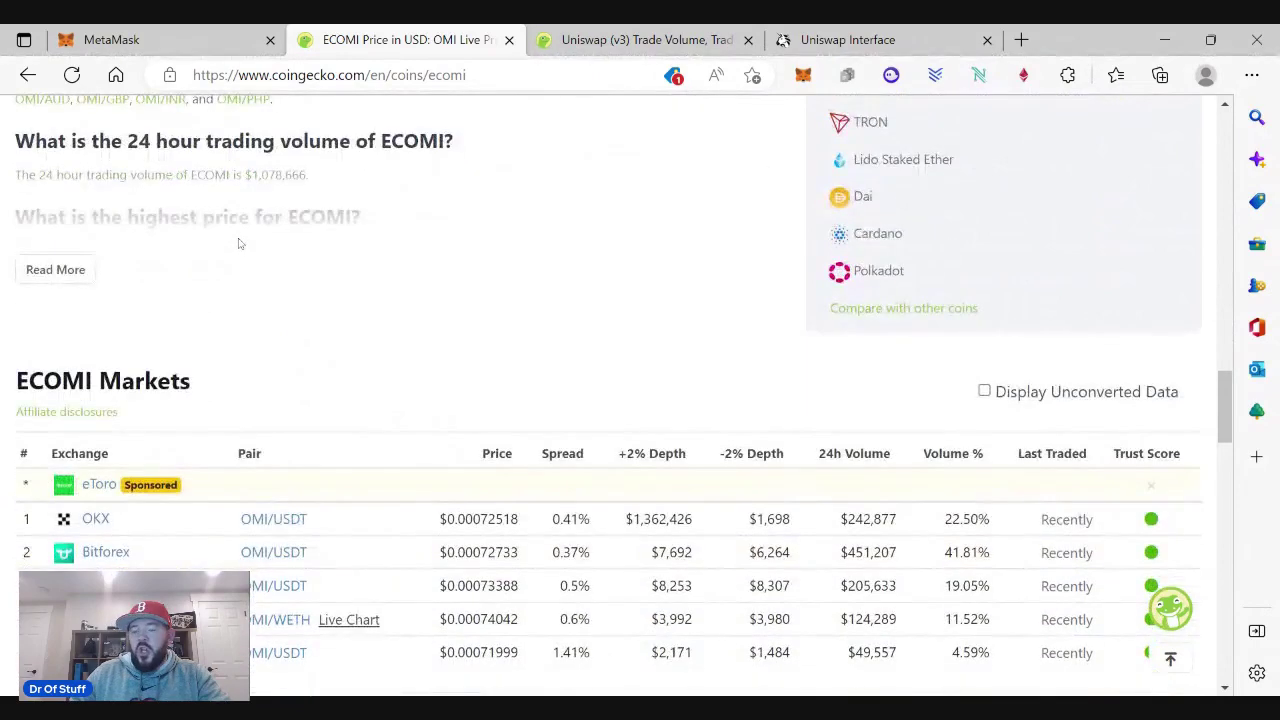
{"action": "scroll", "coordinate": [238, 243], "scroll_direction": "down", "scroll_amount": 1}
{"action": "scroll", "coordinate": [238, 243], "scroll_direction": "down", "scroll_amount": 2}
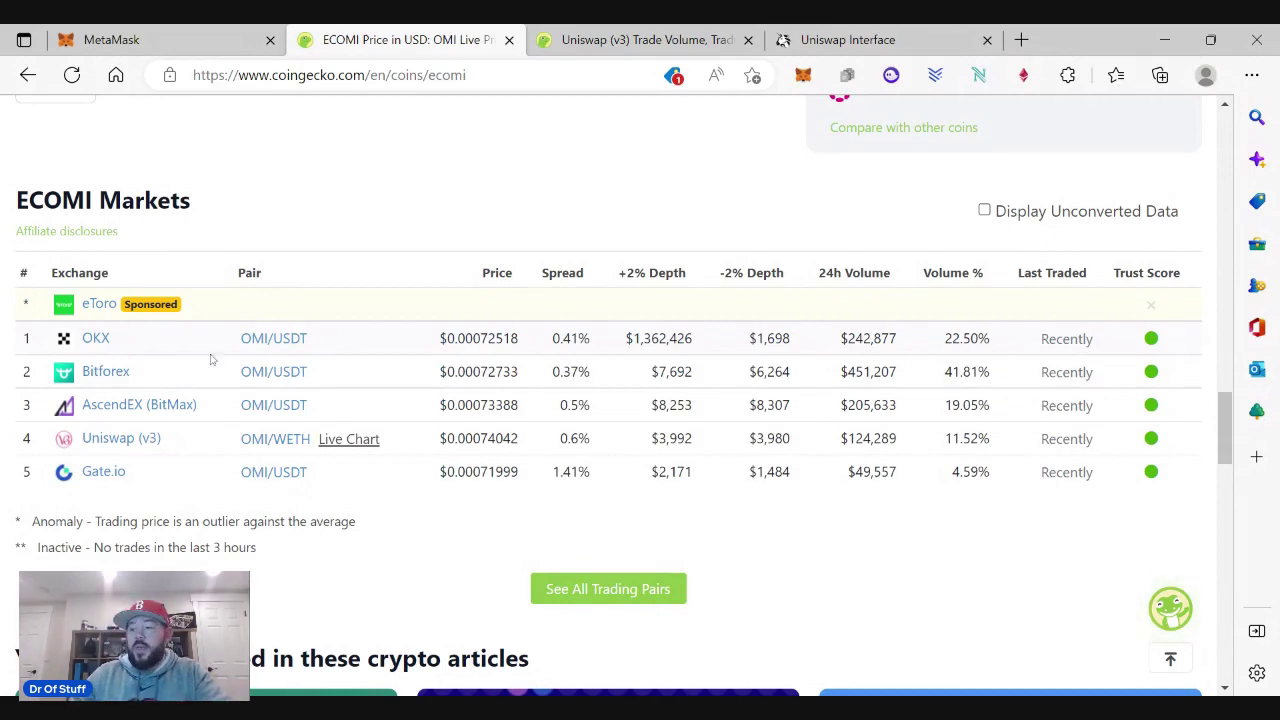
{"action": "scroll", "coordinate": [303, 270], "scroll_direction": "down", "scroll_amount": 1}
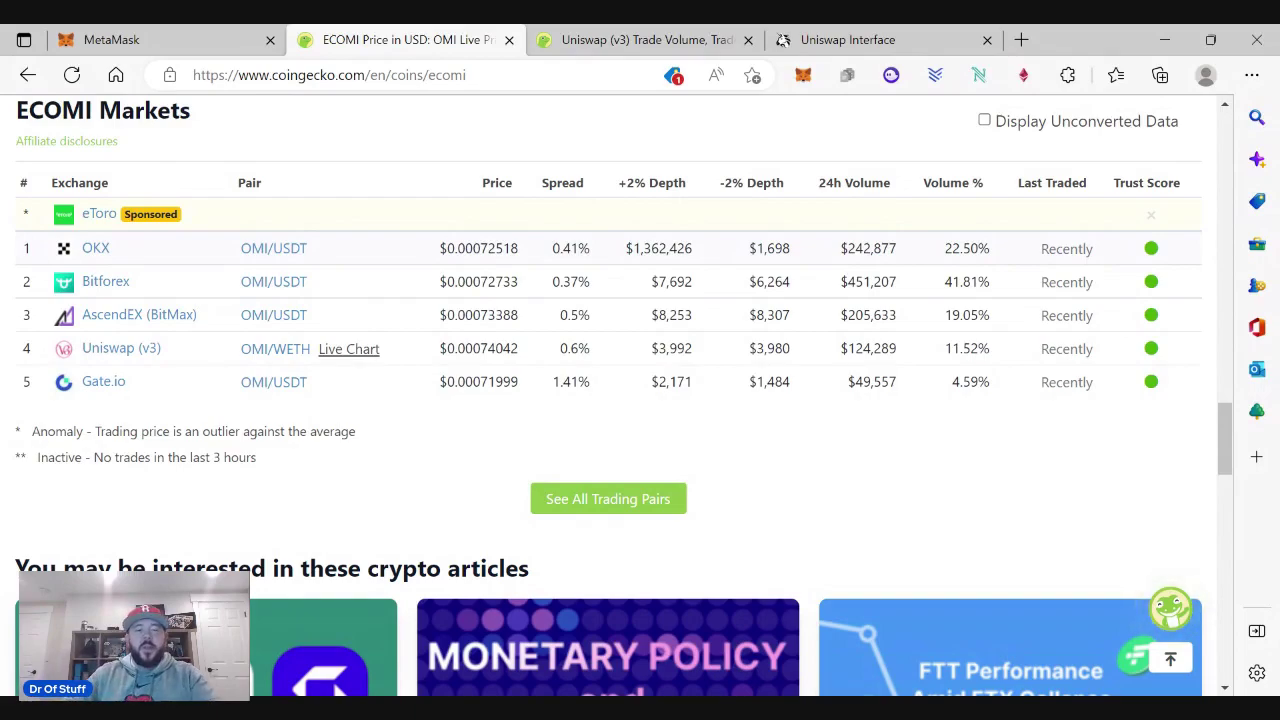
Copy the ECOMI Ethereum contract address from the page top, then go to MetaMask.
{"action": "scroll", "coordinate": [360, 307], "scroll_direction": "up", "scroll_amount": 10}
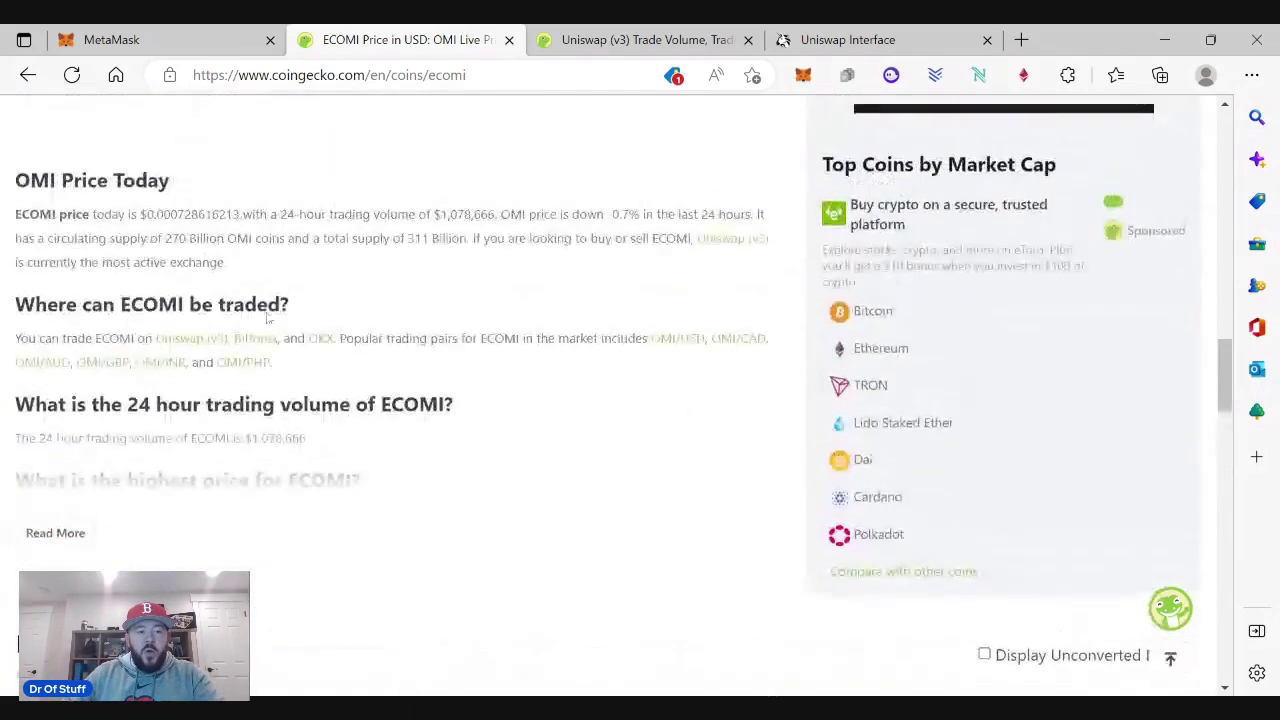
{"action": "scroll", "coordinate": [360, 307], "scroll_direction": "up", "scroll_amount": 8}
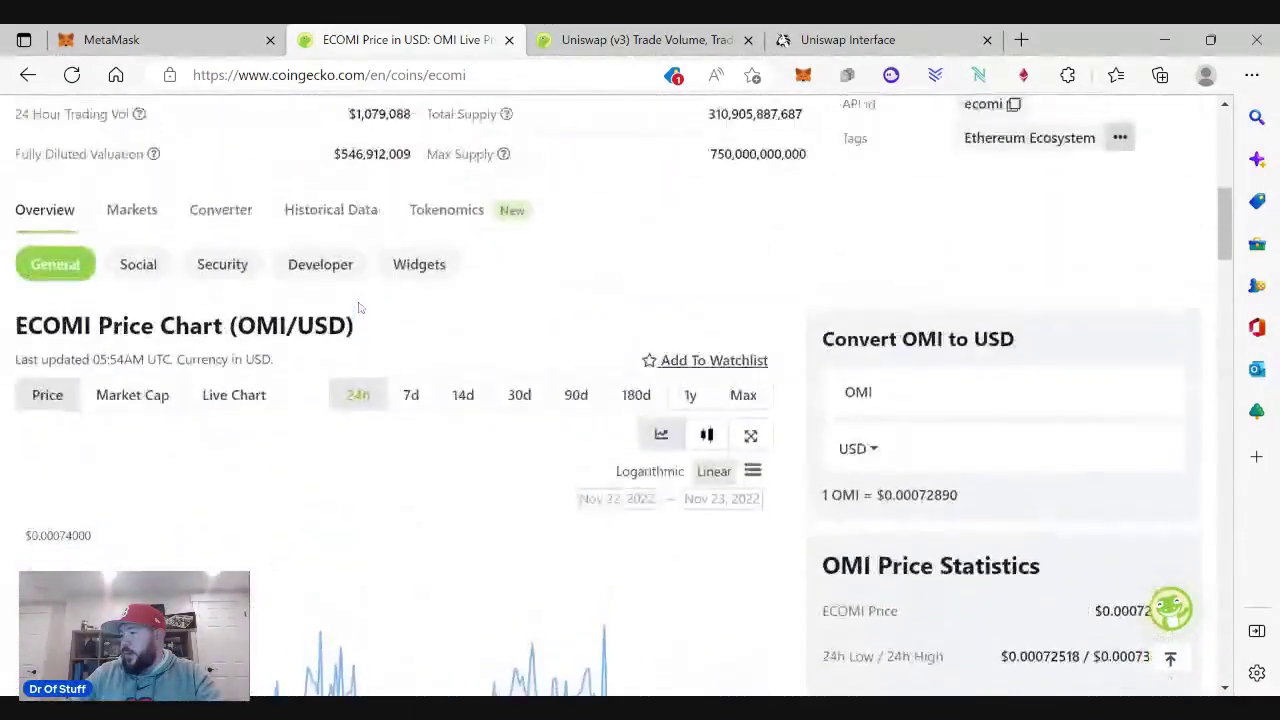
{"action": "scroll", "coordinate": [360, 320], "scroll_direction": "up", "scroll_amount": 3}
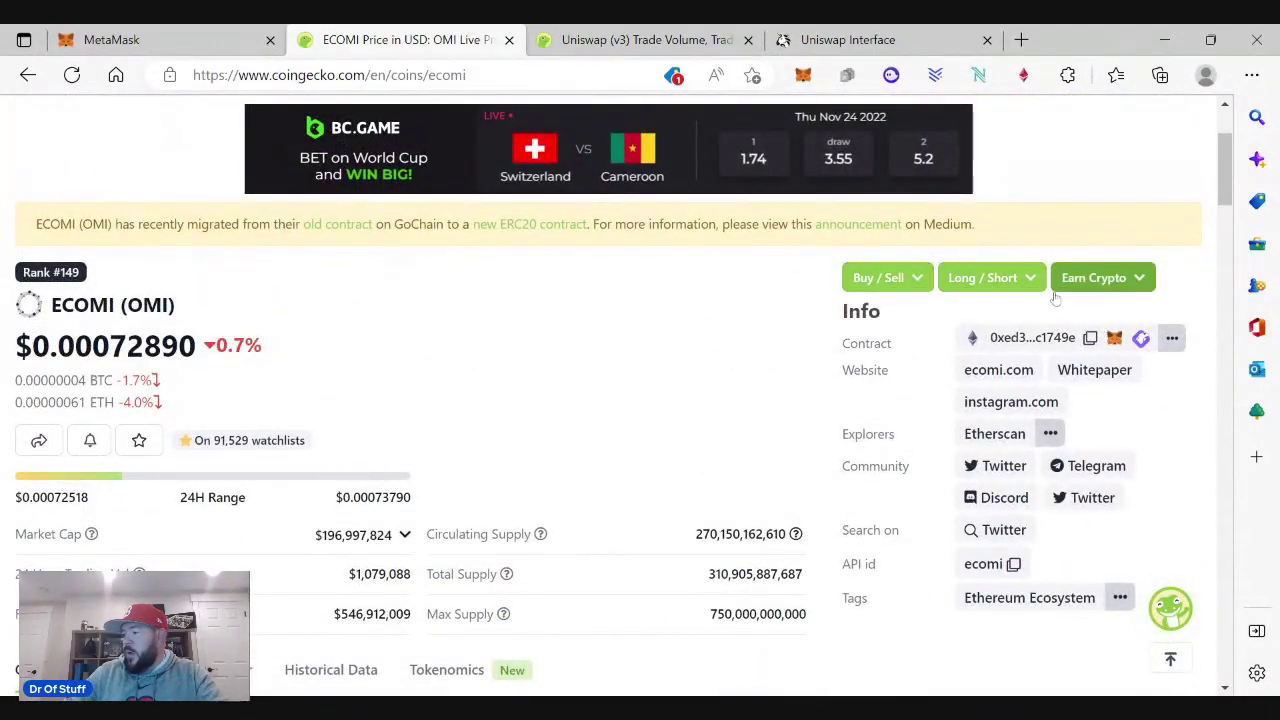
{"action": "left_click", "coordinate": [1090, 339]}
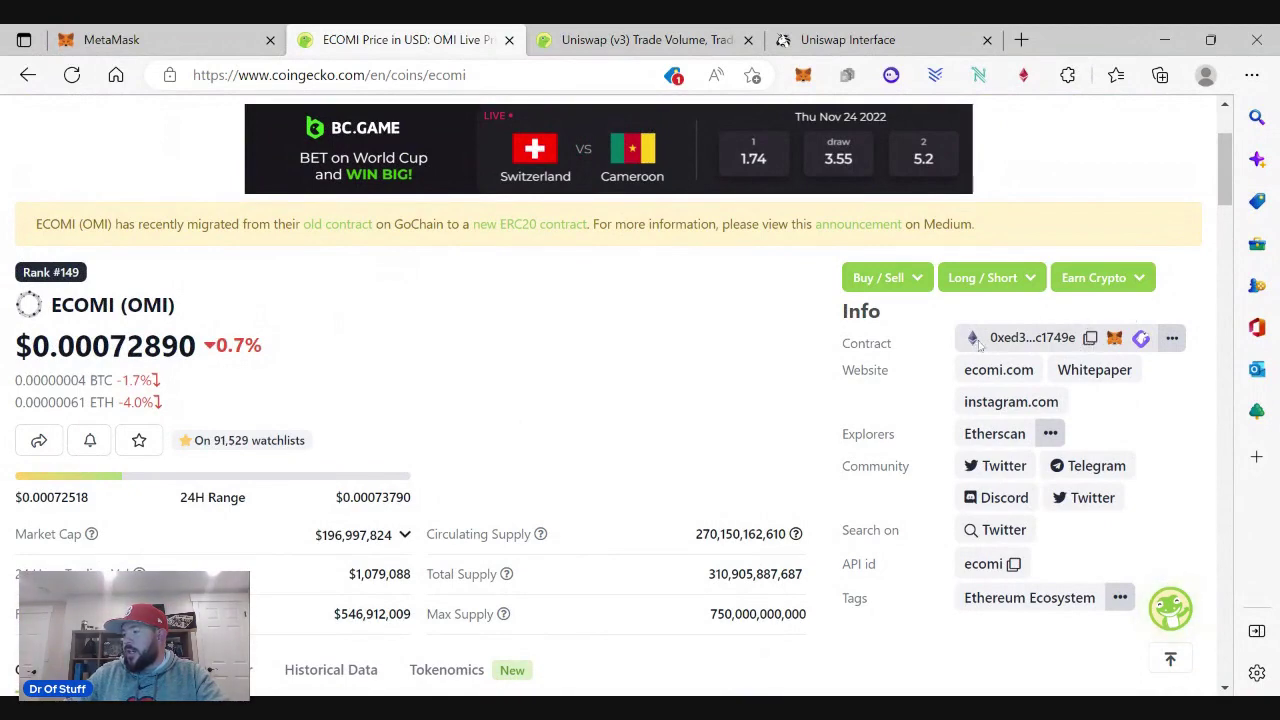
{"action": "left_click", "coordinate": [1173, 340]}
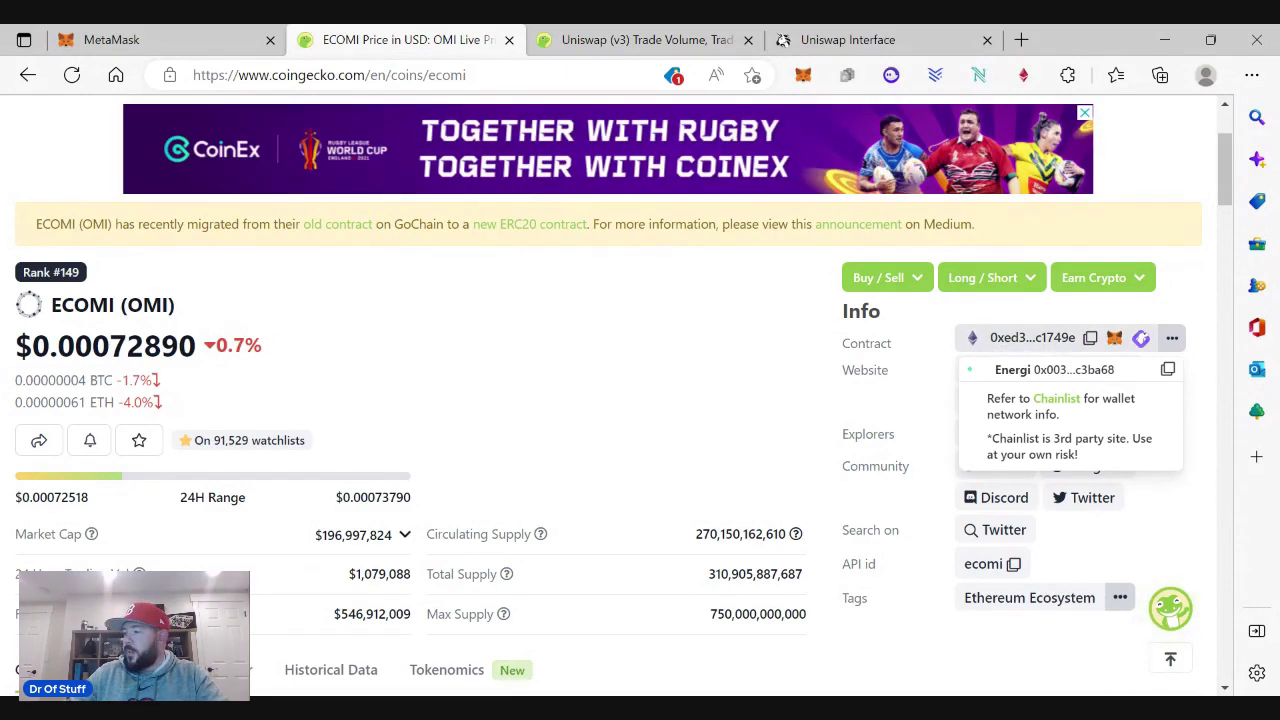
{"action": "left_click", "coordinate": [1090, 338]}
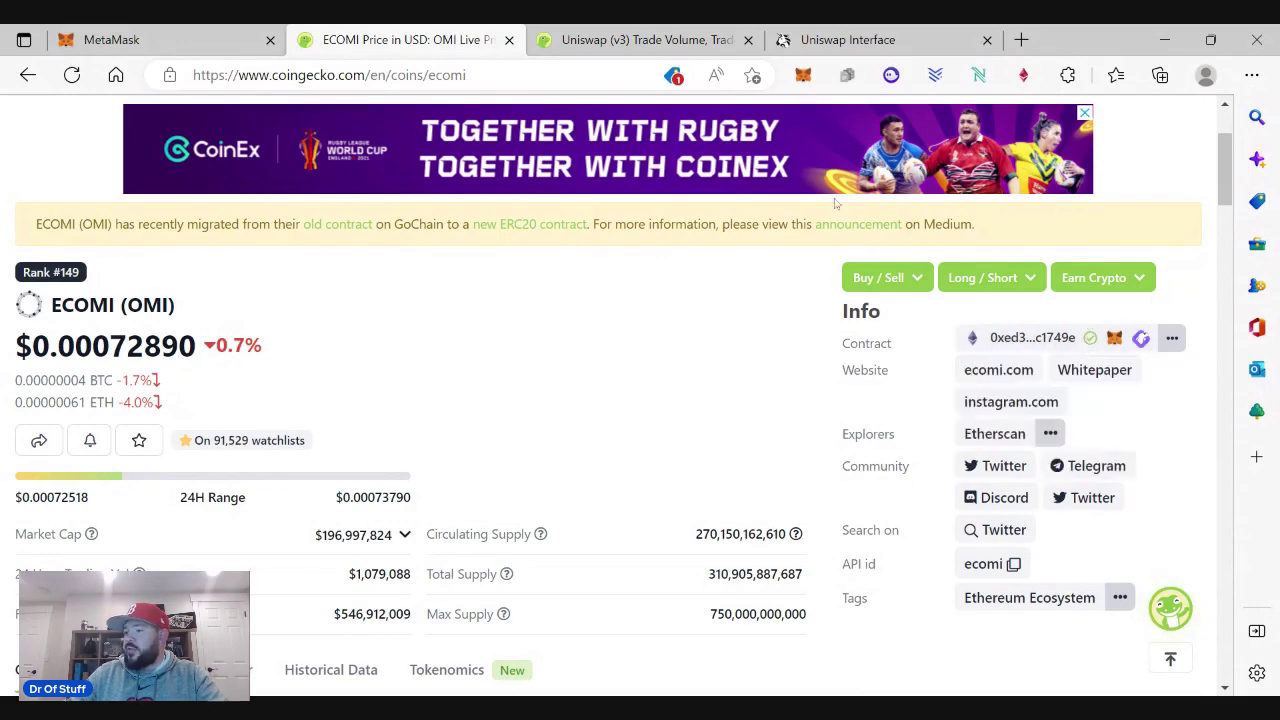
{"action": "left_click", "coordinate": [155, 38]}
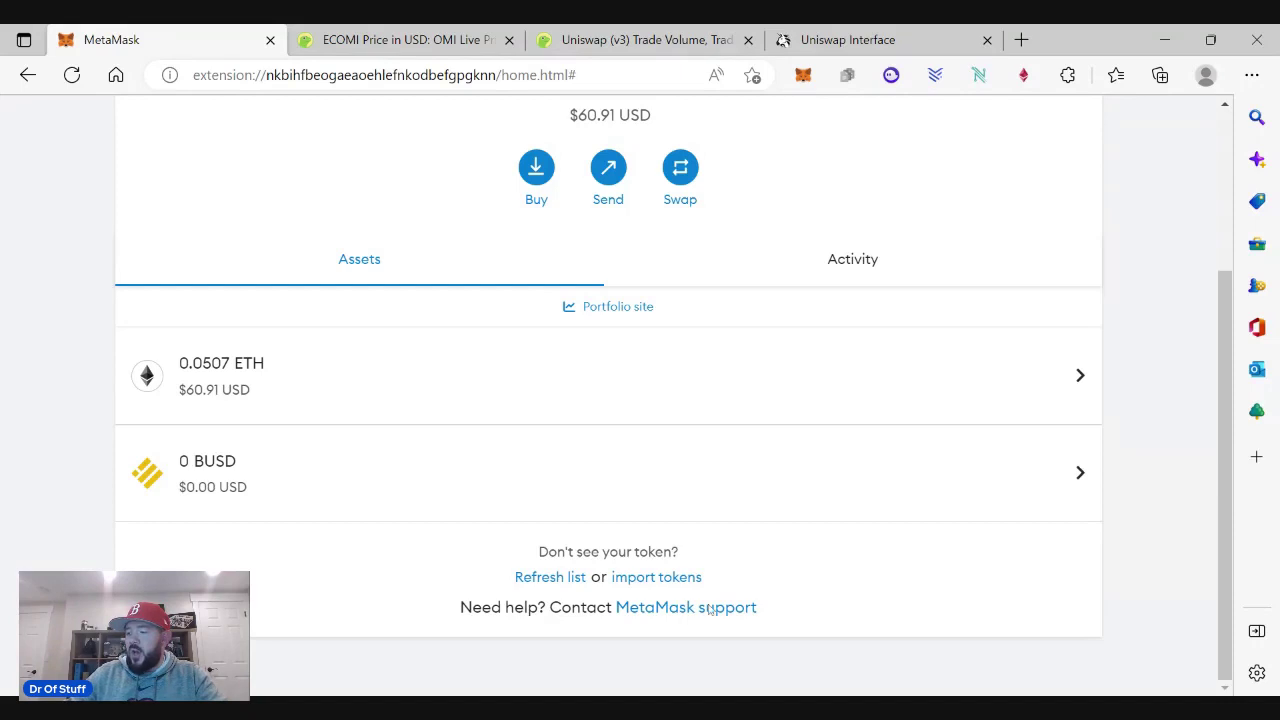
Import OMI as a custom token by pasting its contract address.
{"action": "left_click", "coordinate": [643, 581]}
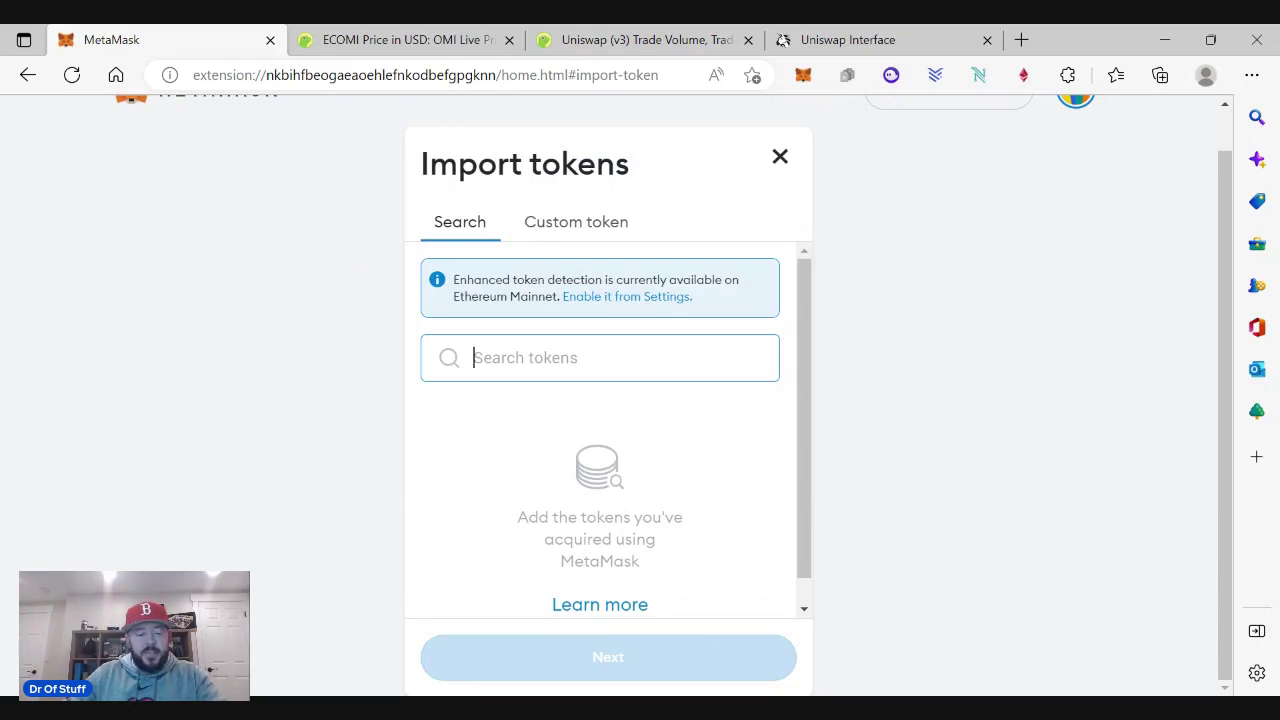
{"action": "key", "text": "ctrl+v"}
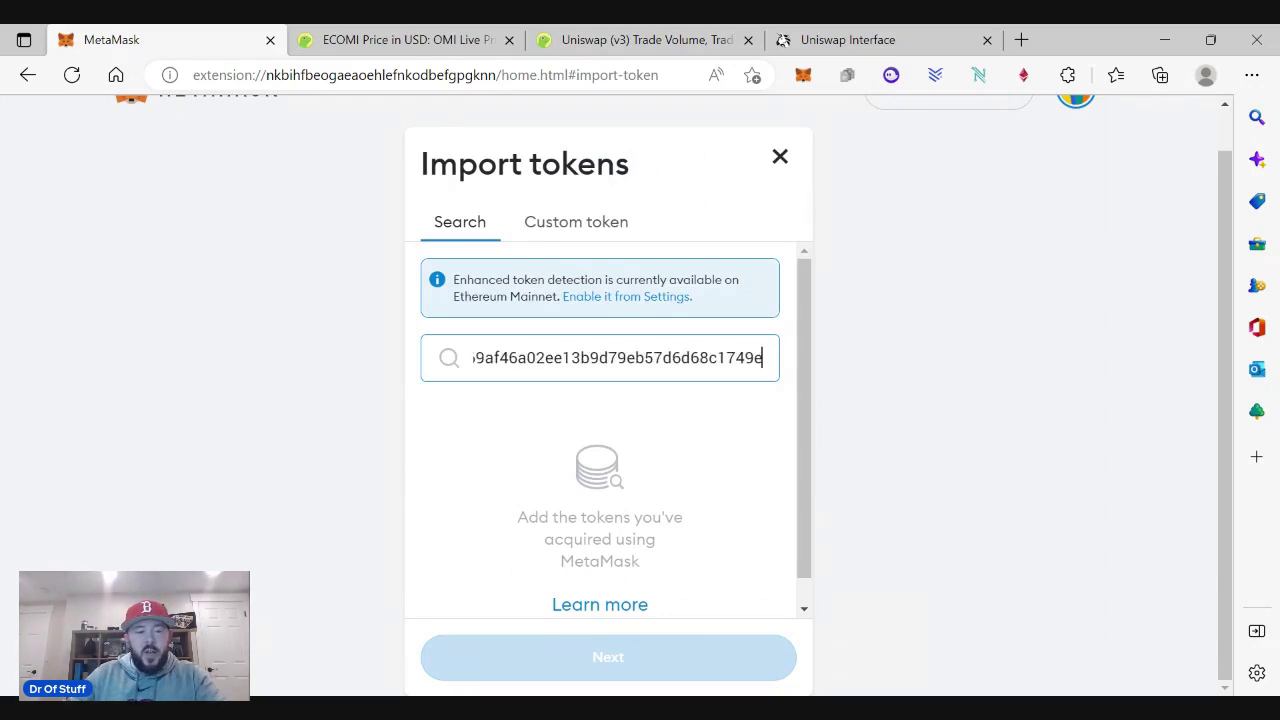
{"action": "left_click", "coordinate": [686, 458]}
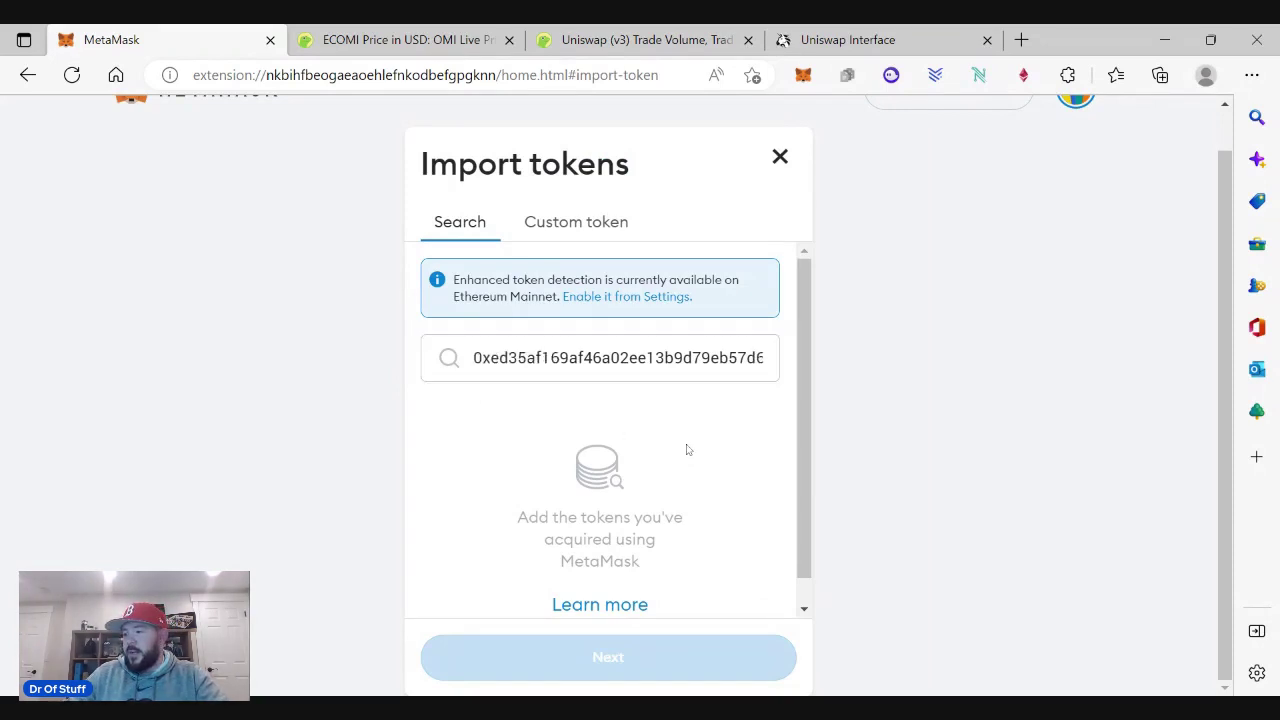
{"action": "left_click", "coordinate": [596, 230]}
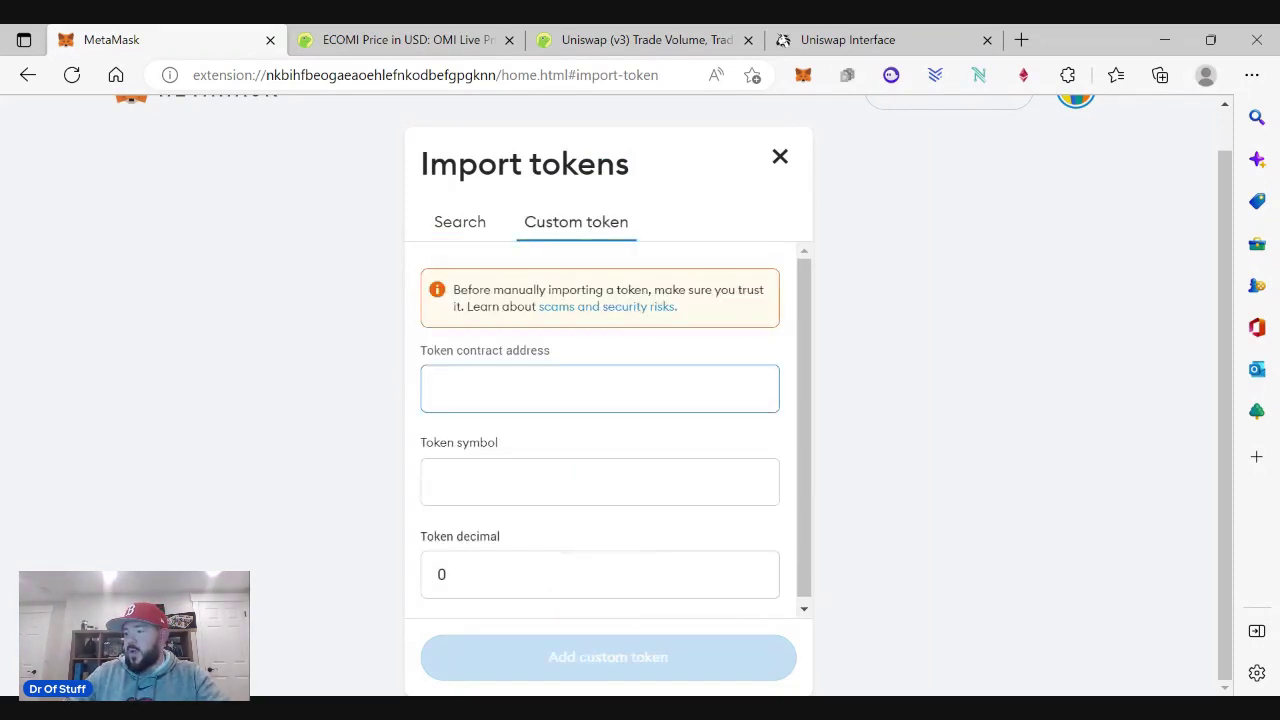
{"action": "key", "text": "ctrl+v"}
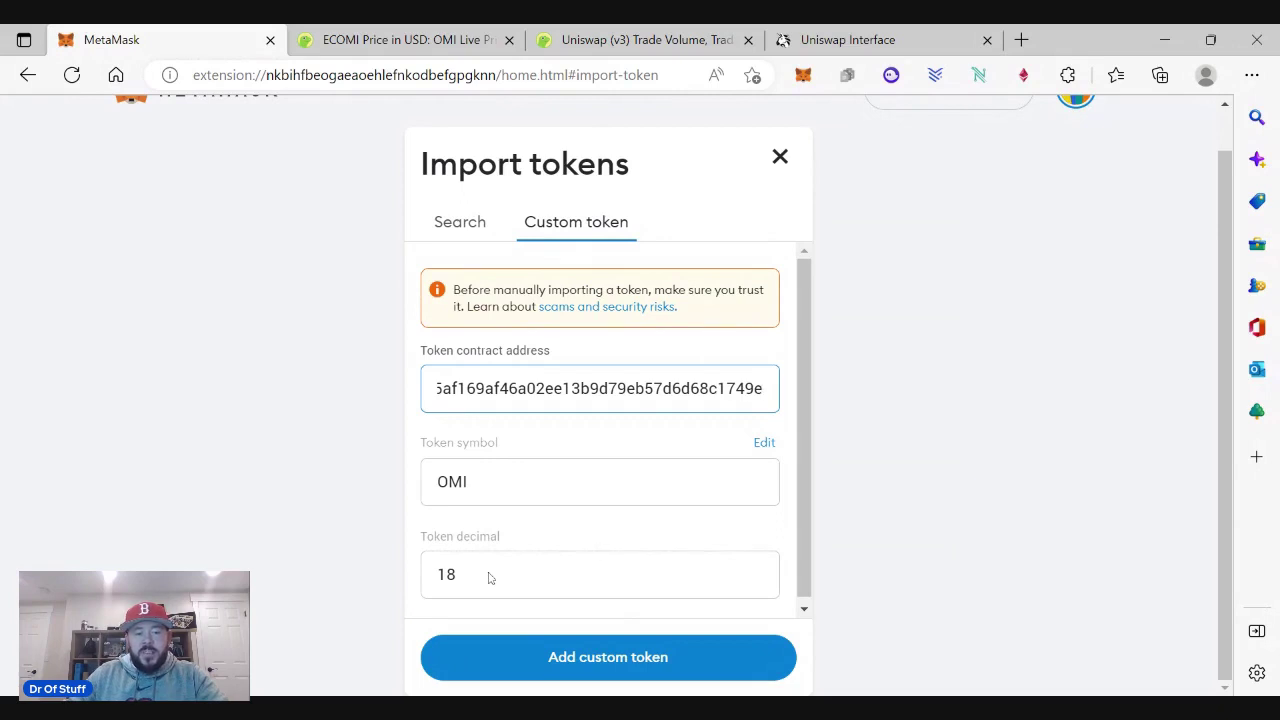
{"action": "left_click", "coordinate": [568, 656]}
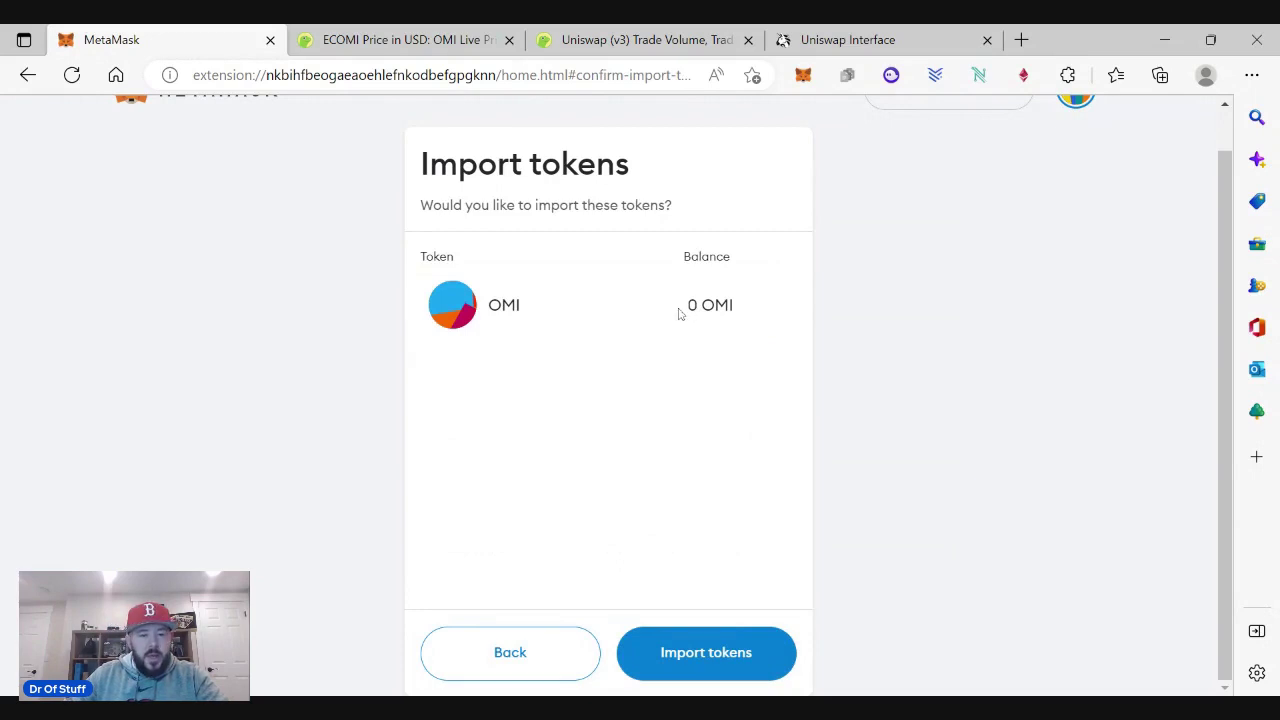
{"action": "left_click", "coordinate": [675, 656]}
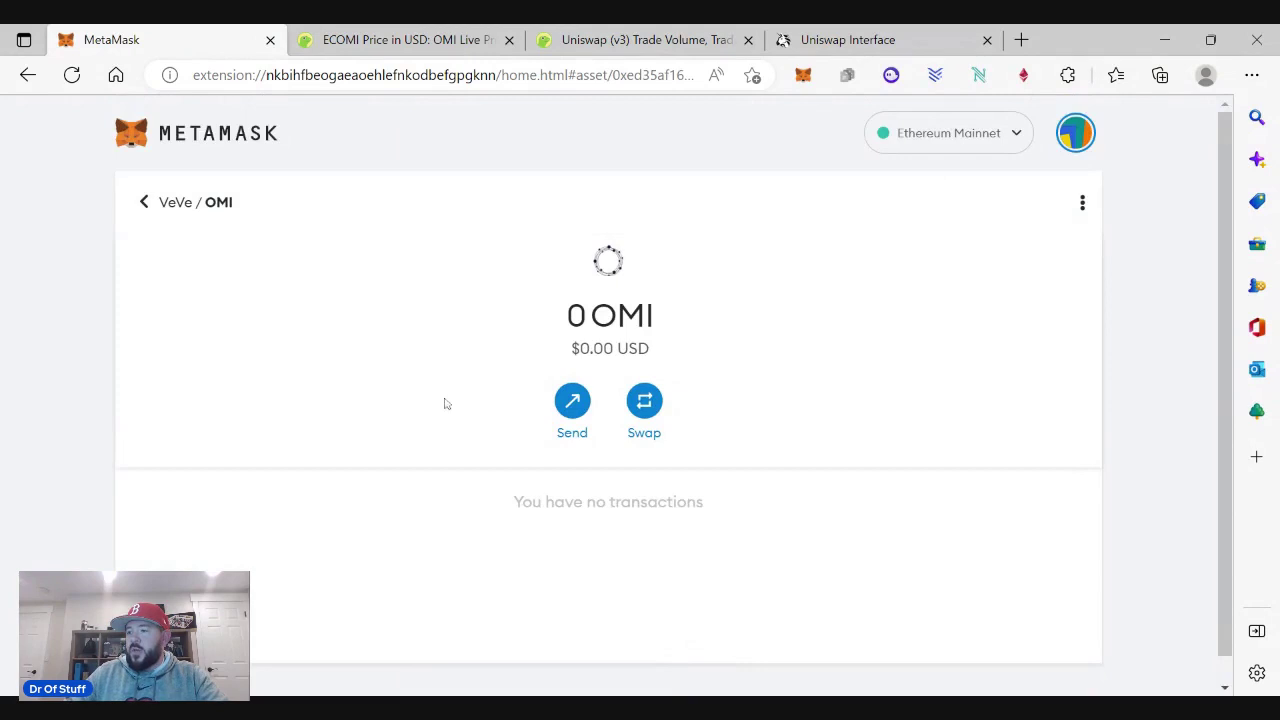
Return to the wallet home, where OMI shows at 0 OMI below ETH and BUSD.
{"action": "left_click", "coordinate": [145, 203]}
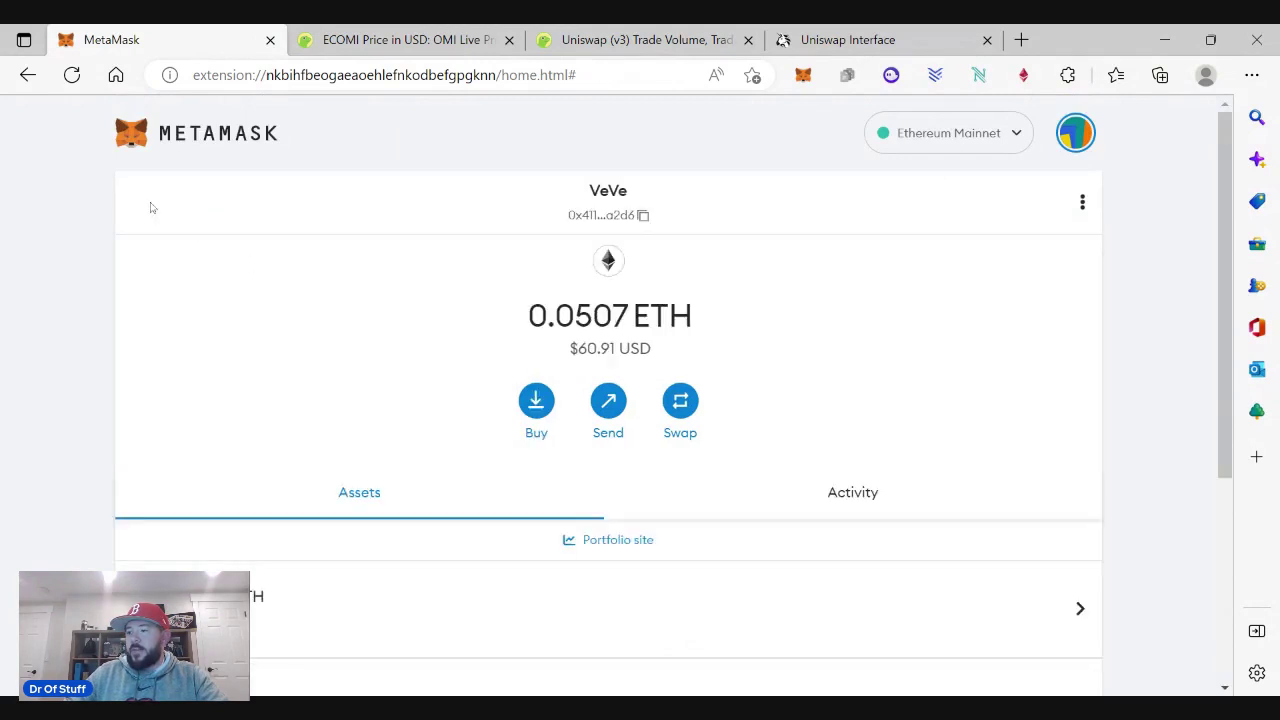
{"action": "scroll", "coordinate": [288, 402], "scroll_direction": "down", "scroll_amount": 3}
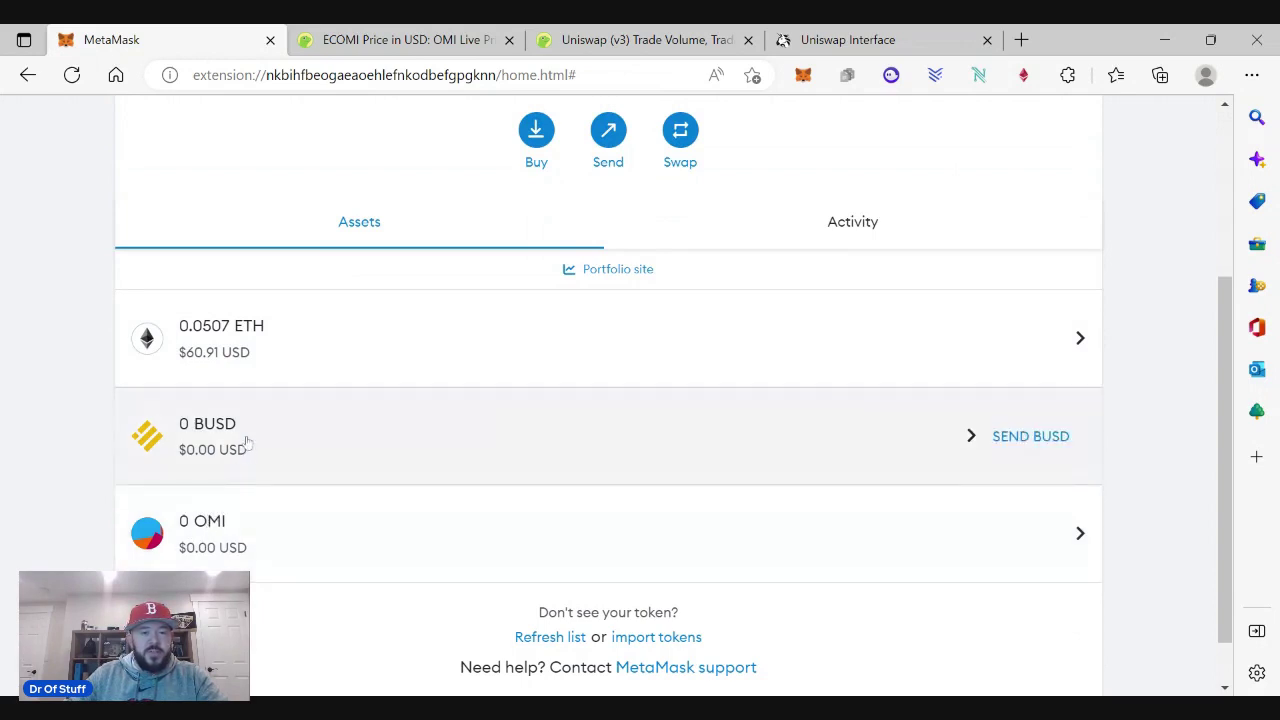
{"action": "scroll", "coordinate": [247, 443], "scroll_direction": "up", "scroll_amount": 1}
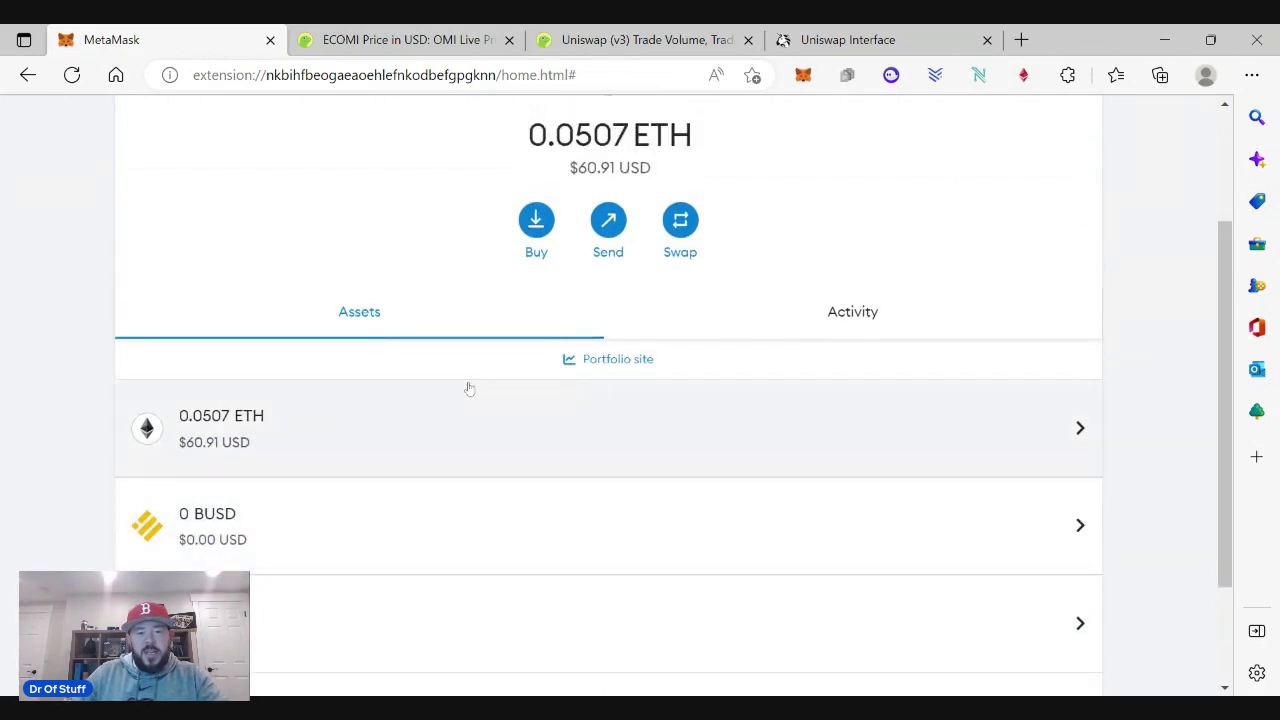
Start an ETH swap, choose OMI (ECOMI) as the target token, and enter 0.035.
{"action": "left_click", "coordinate": [694, 224]}
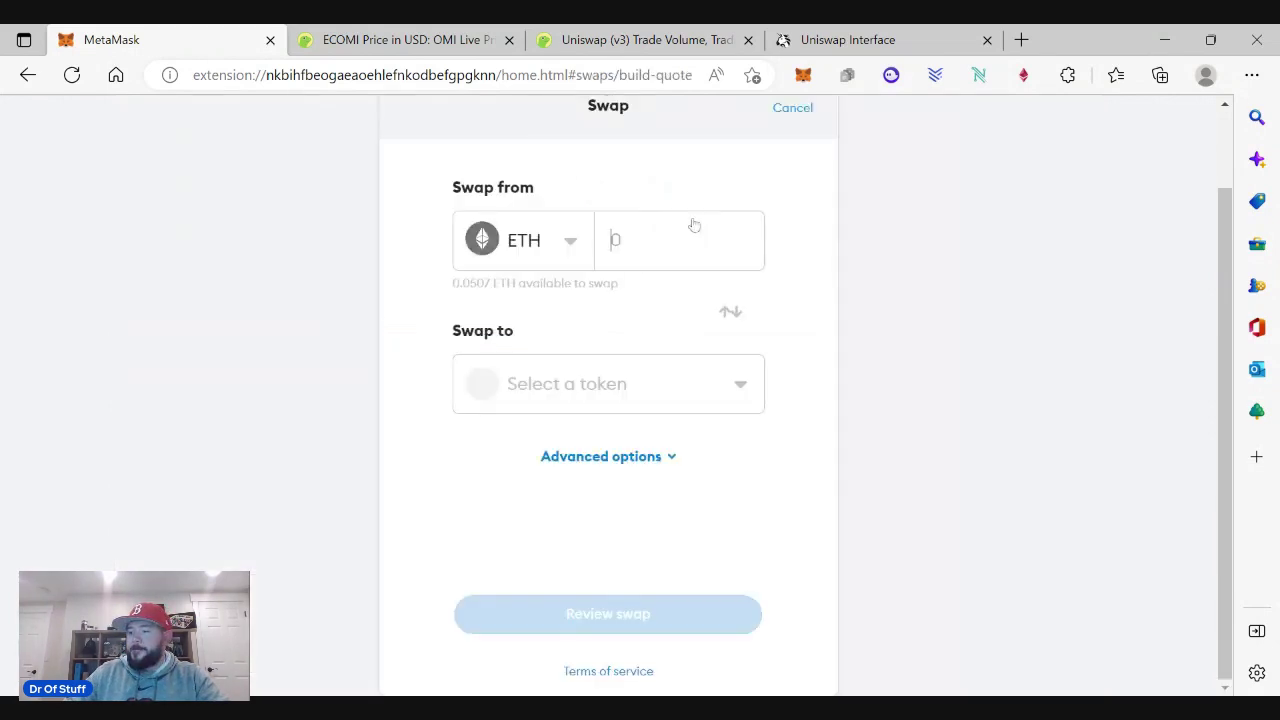
{"action": "left_click", "coordinate": [690, 394]}
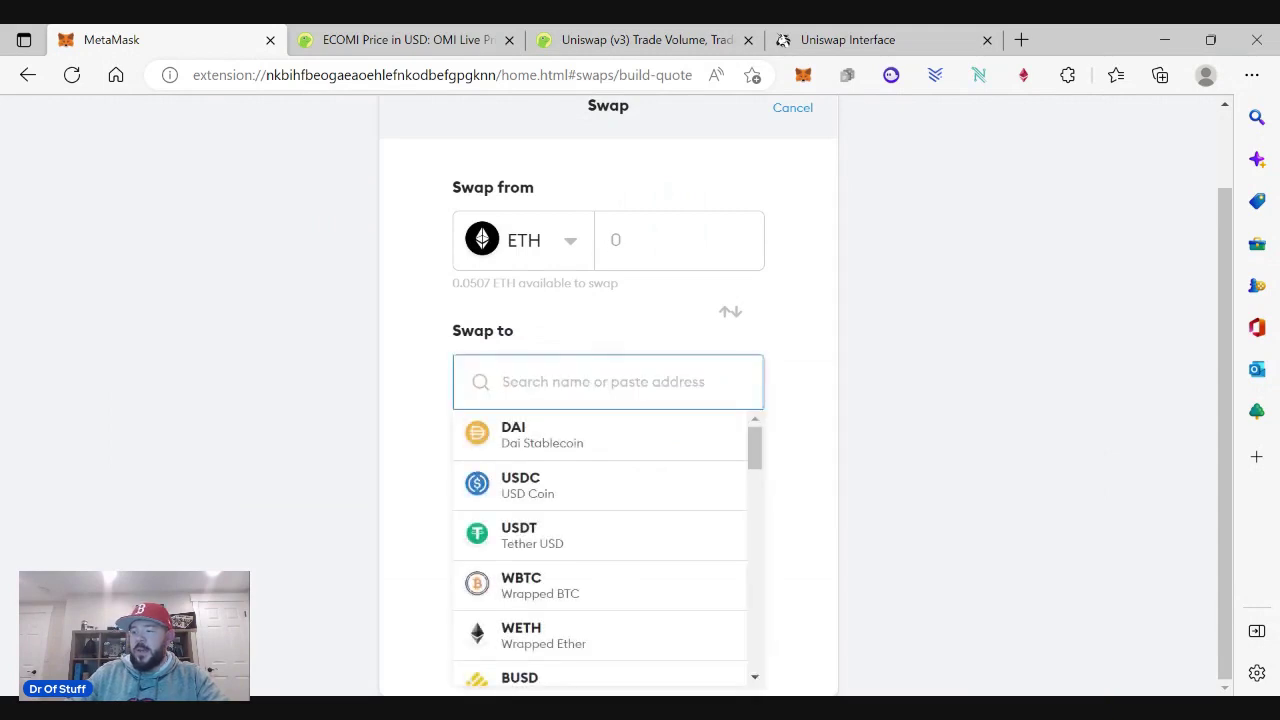
{"action": "type", "text": "OMI"}
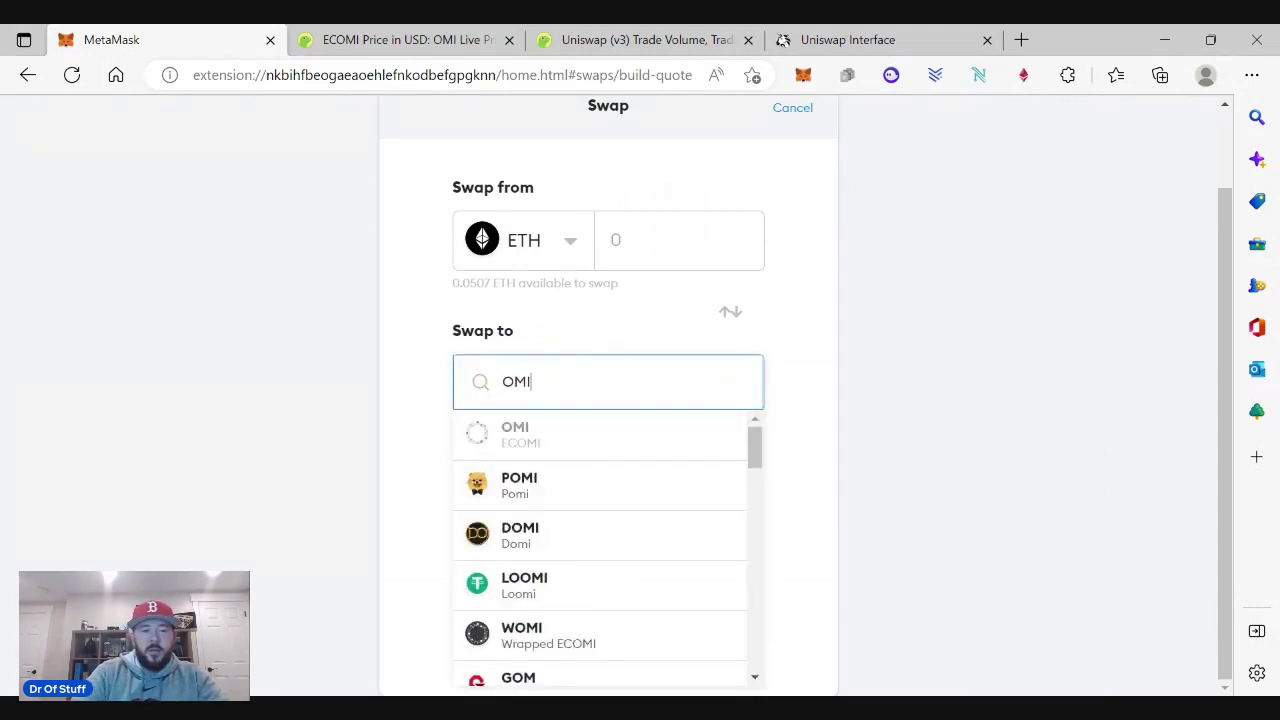
{"action": "left_click", "coordinate": [591, 432]}
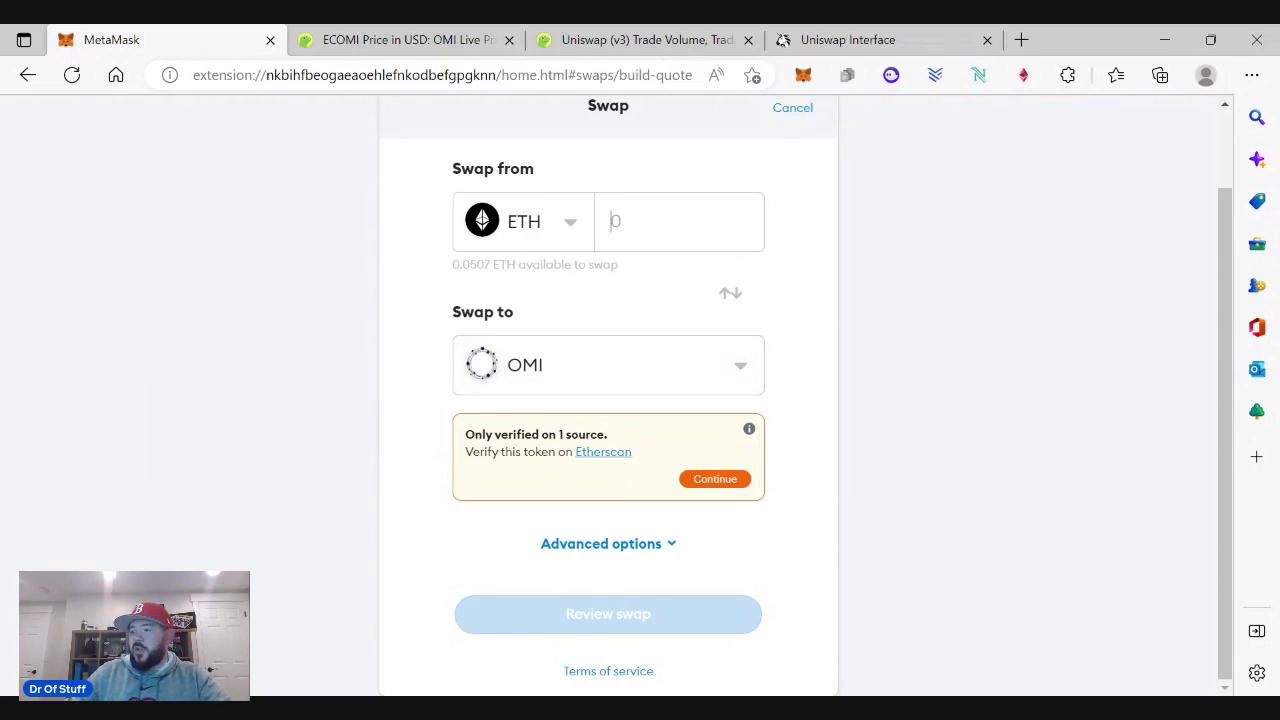
{"action": "type", "text": "0.035"}
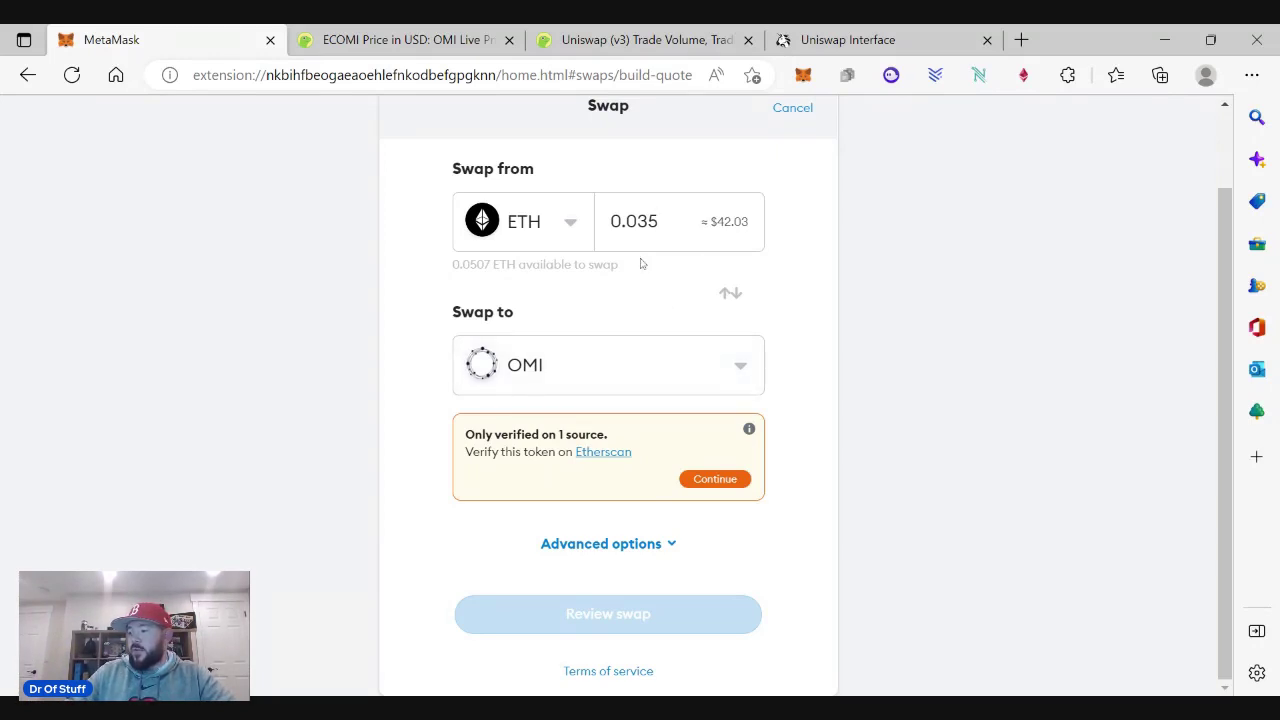
Reselect OMI (ECOMI), accept the single-source warning, and request a quote for 0.035 ETH.
{"action": "left_click", "coordinate": [653, 358]}
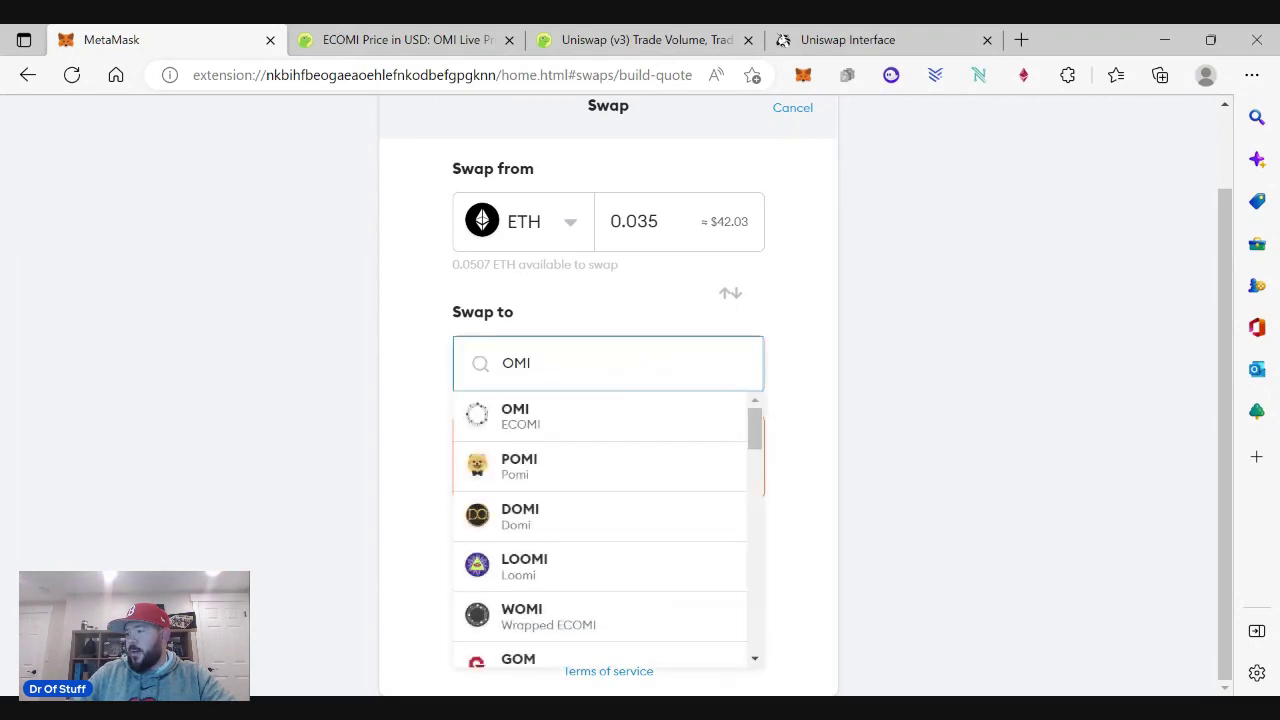
{"action": "left_click", "coordinate": [640, 420]}
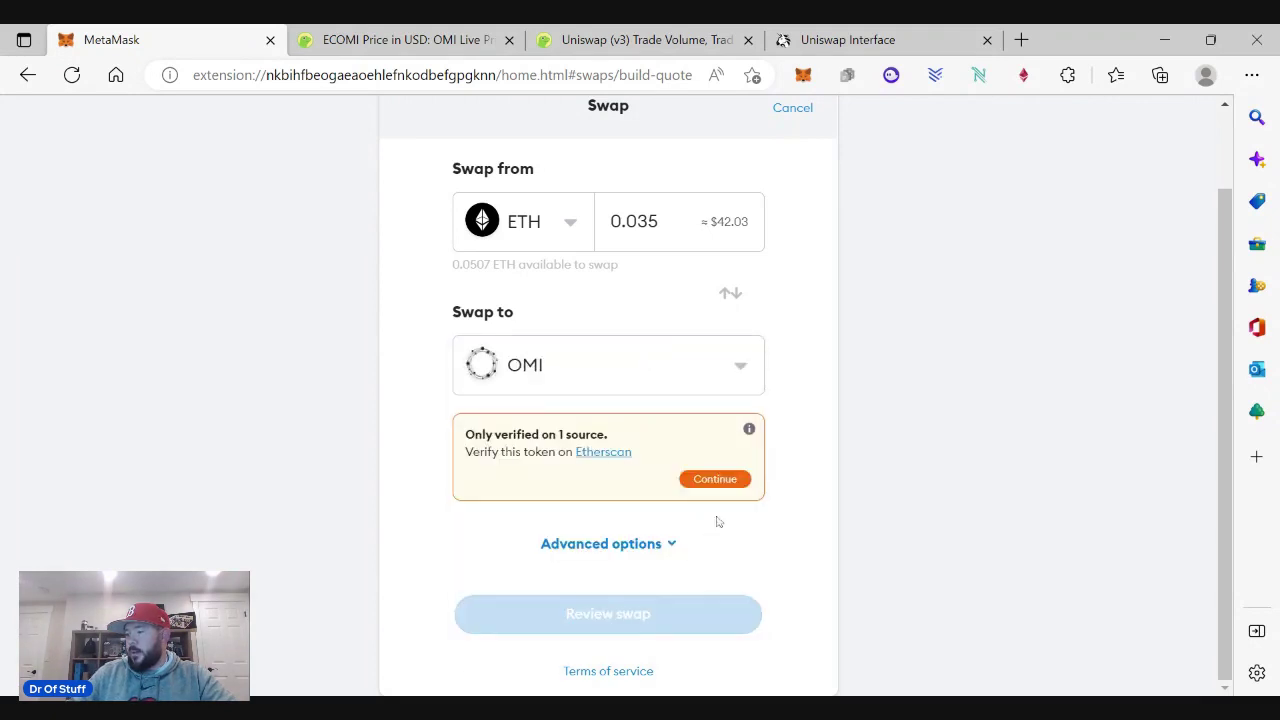
{"action": "left_click", "coordinate": [715, 479]}
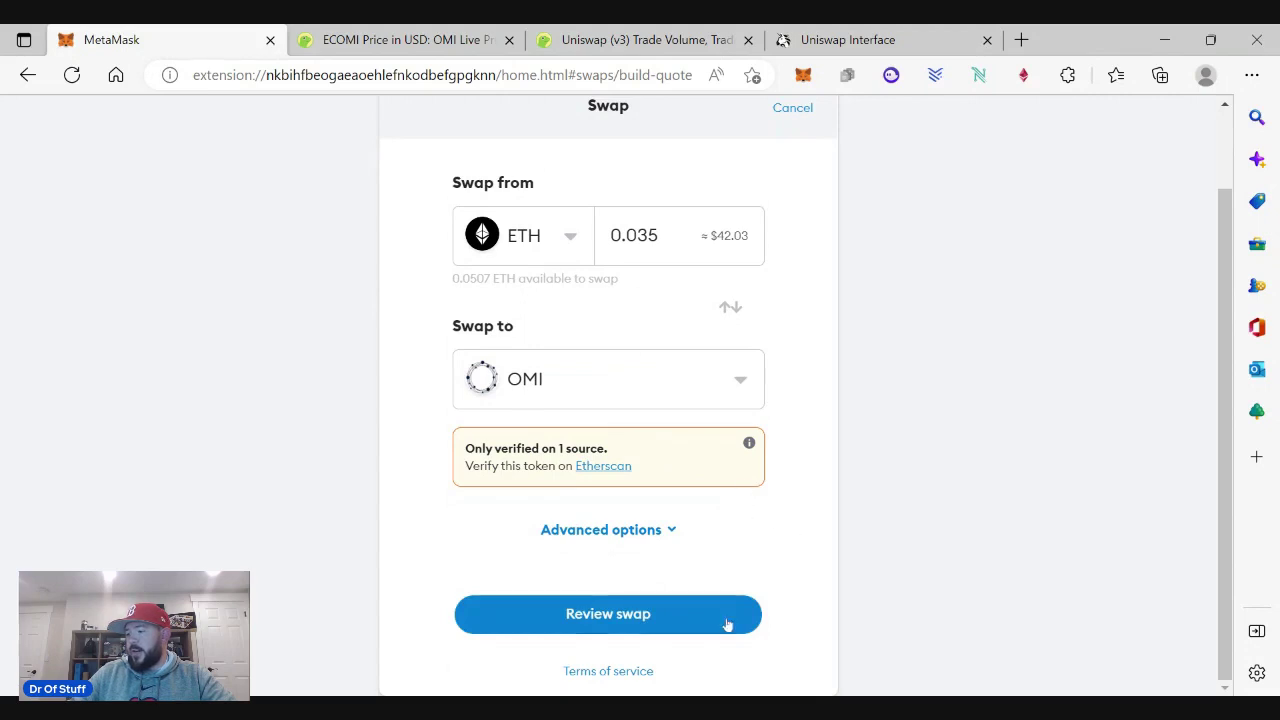
{"action": "left_click", "coordinate": [643, 616]}
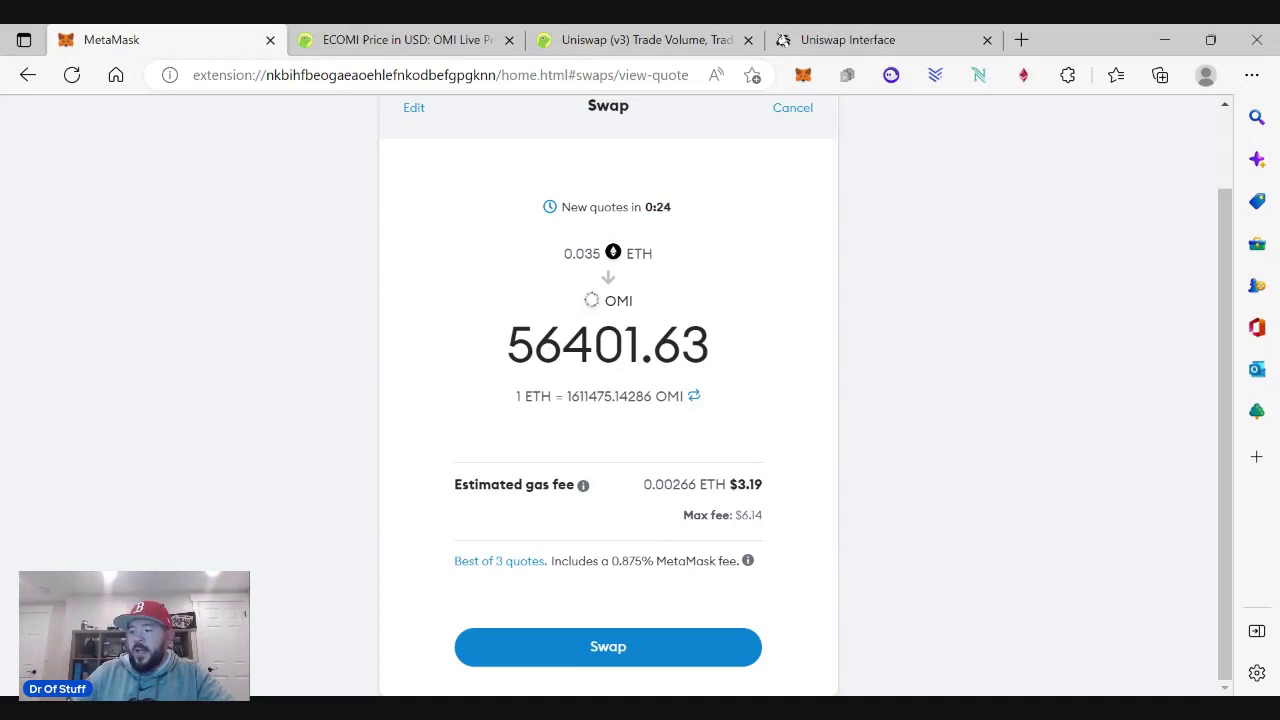
Submit the swap of 0.035 ETH for 56401.63 OMI after reviewing the gas fee.
{"action": "mouse_move", "coordinate": [583, 497]}
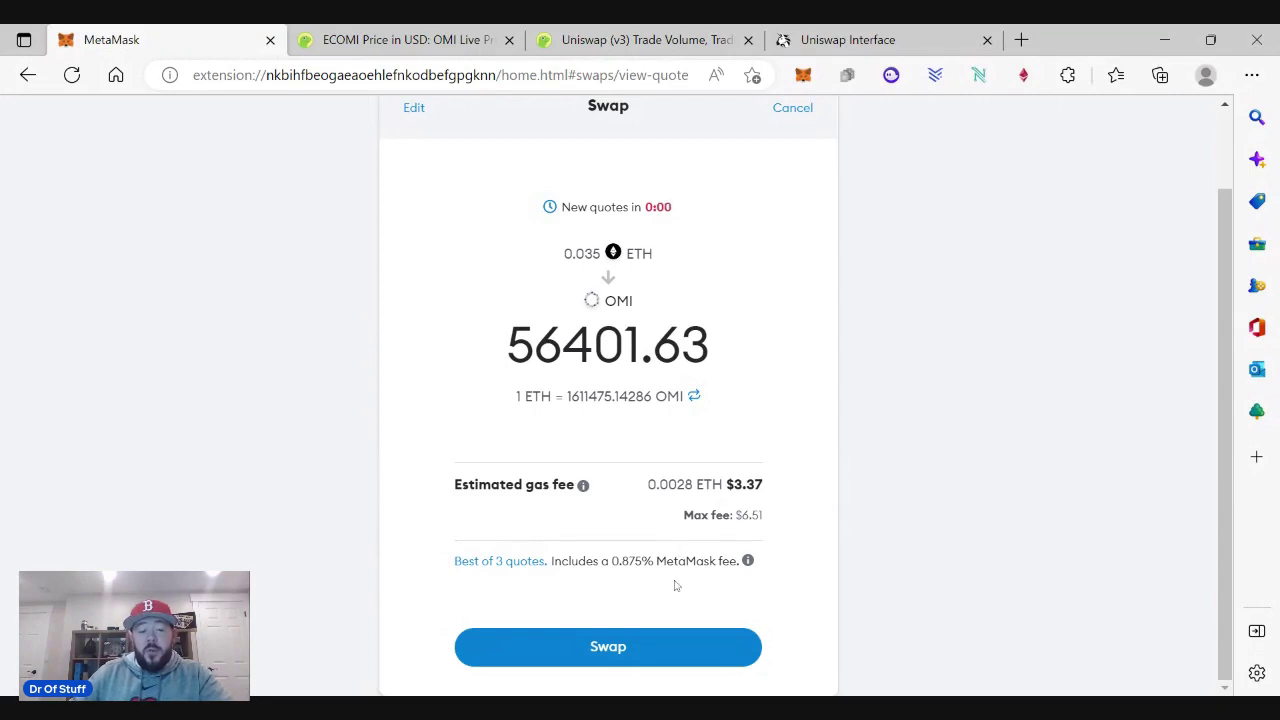
{"action": "left_click", "coordinate": [624, 650]}
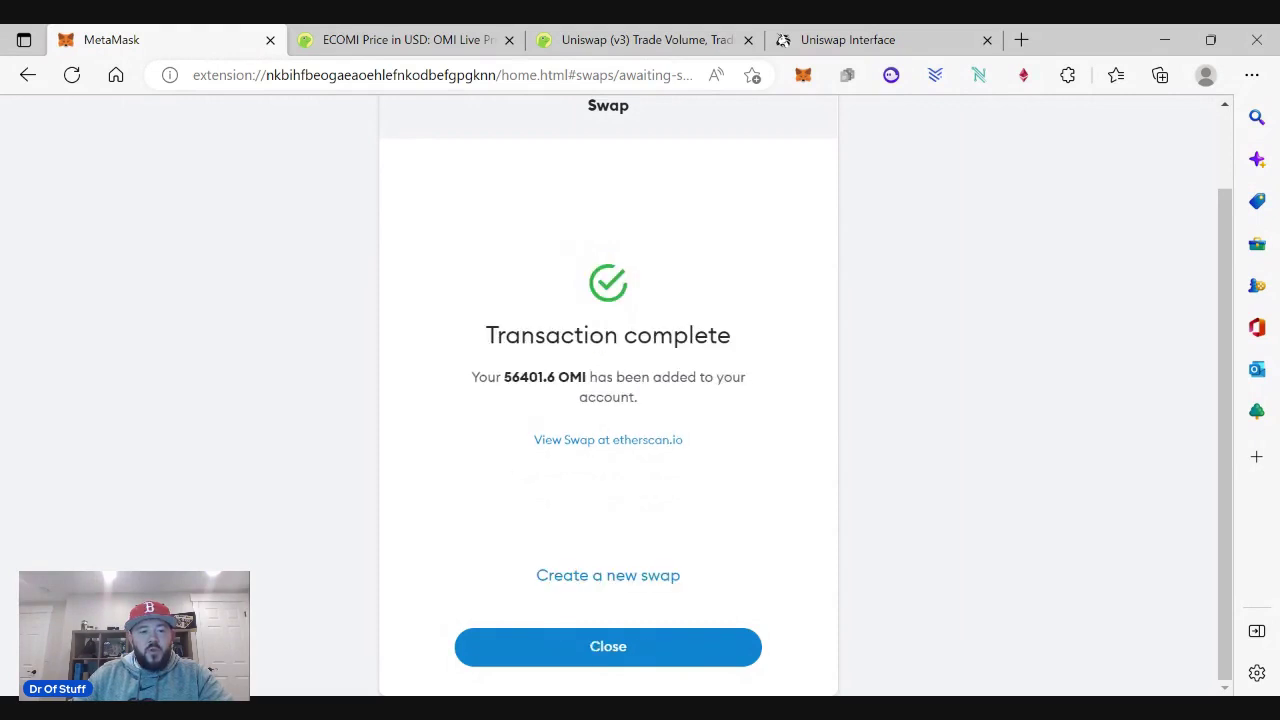
Close the completion screen and confirm 56401.6298 OMI and 0.013 ETH in assets.
{"action": "left_click", "coordinate": [645, 655]}
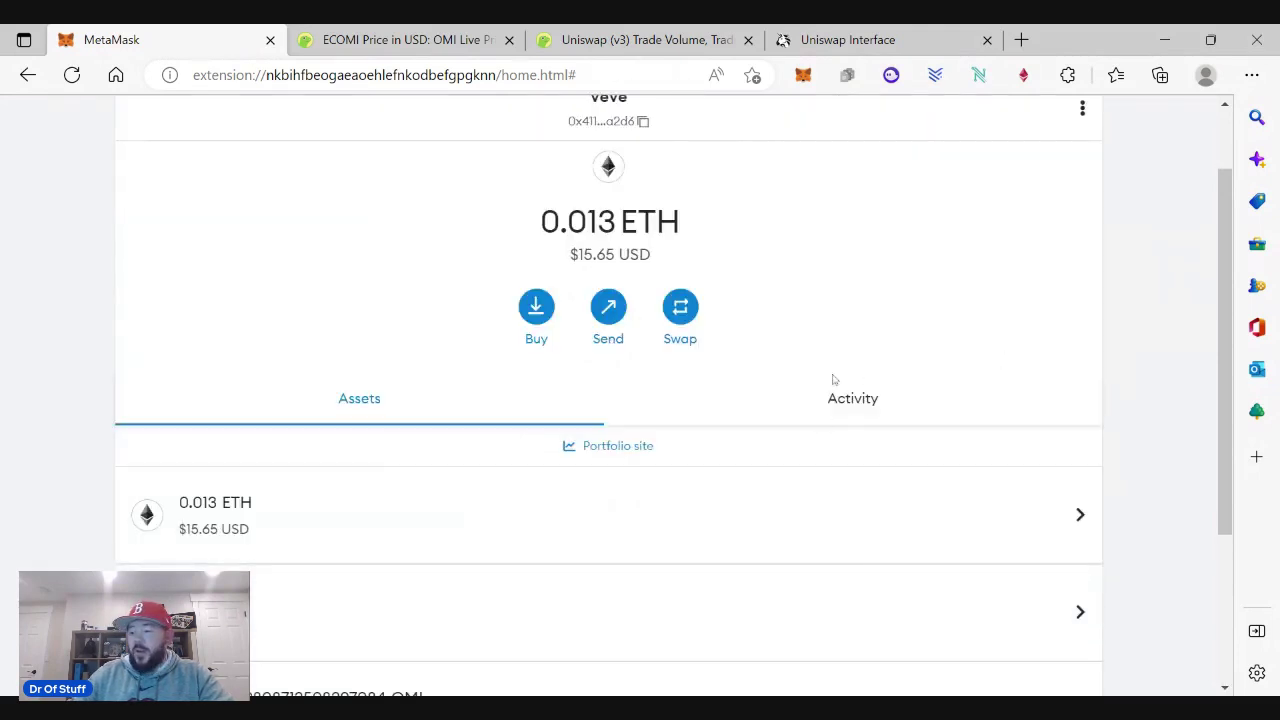
{"action": "scroll", "coordinate": [614, 329], "scroll_direction": "down", "scroll_amount": 2}
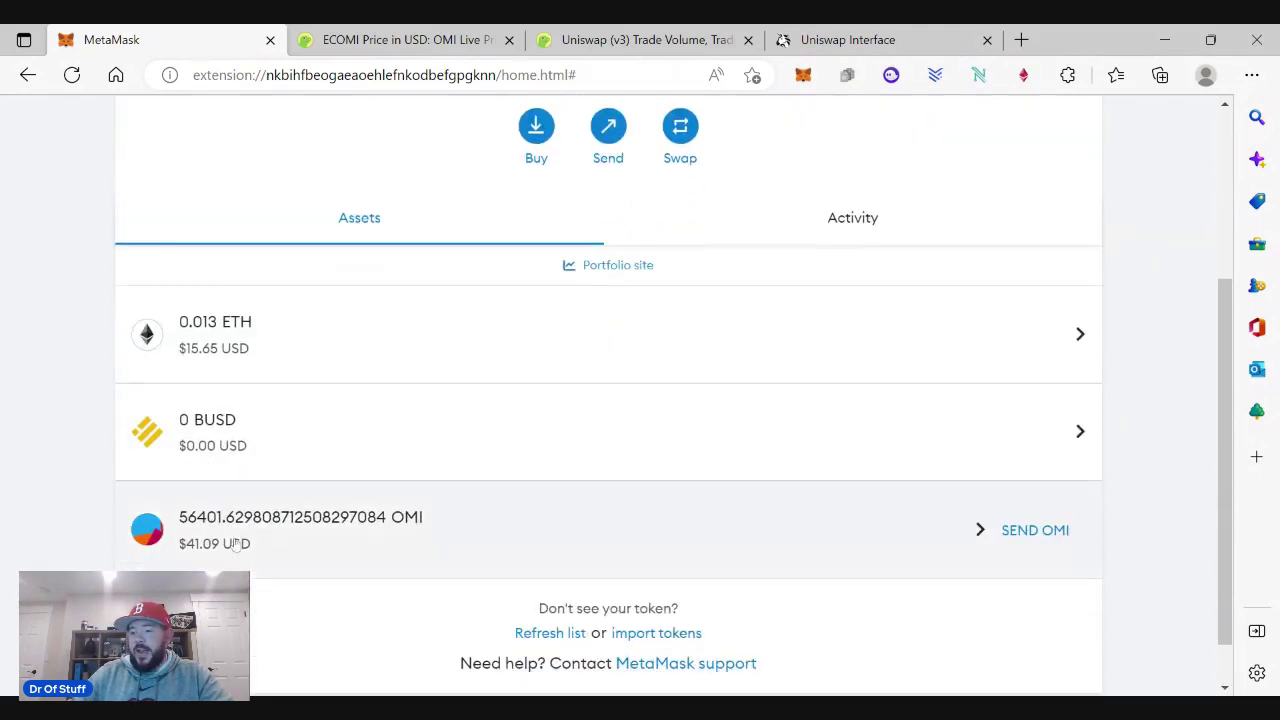